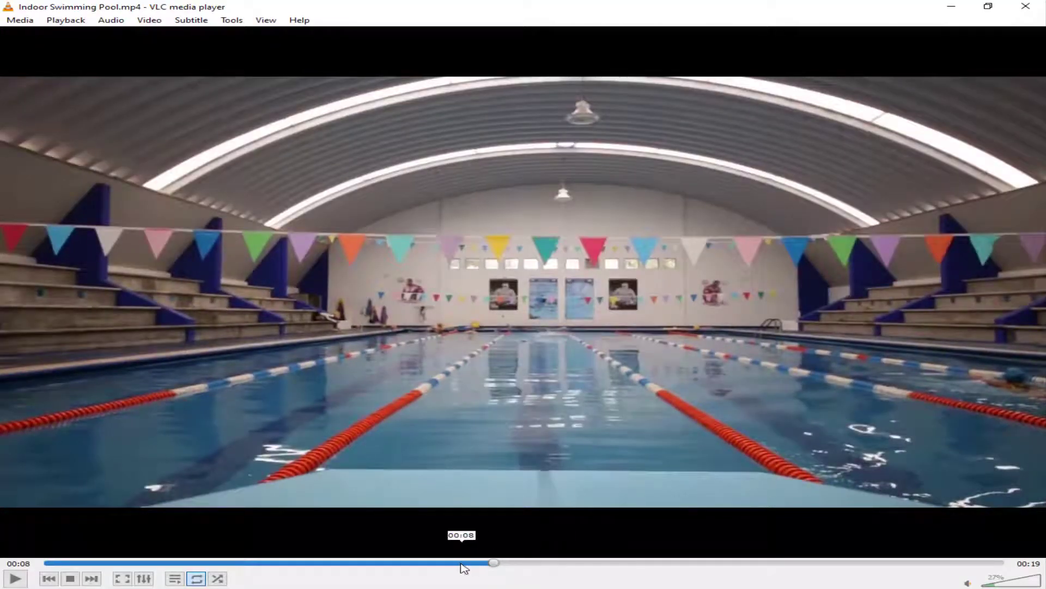
Replay the end of the Indoor Swimming Pool preview in VLC and pause it at 00:17.
left_click(462, 563)
key("space")
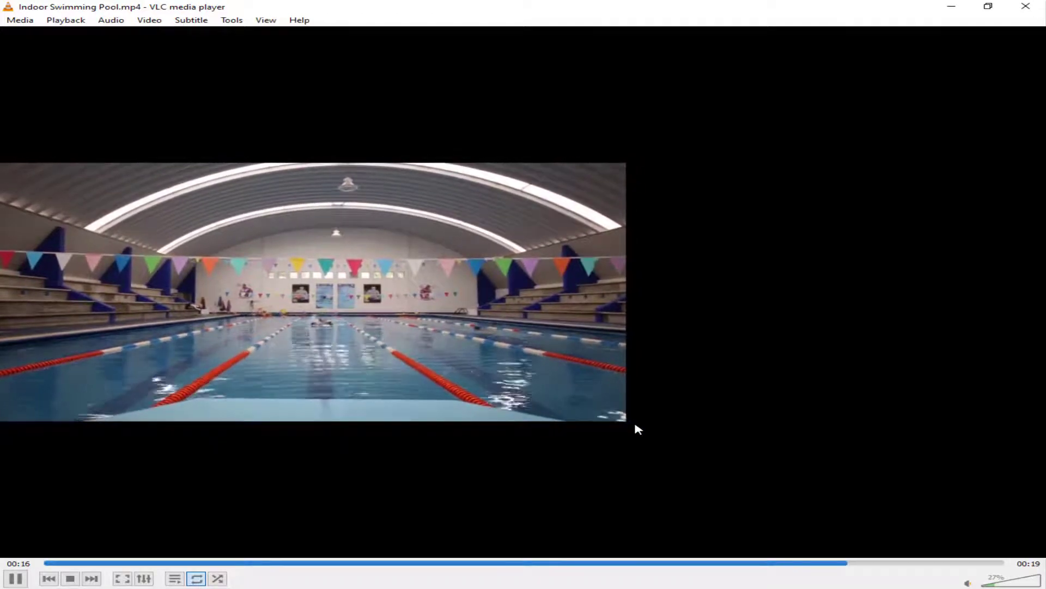
key("space")
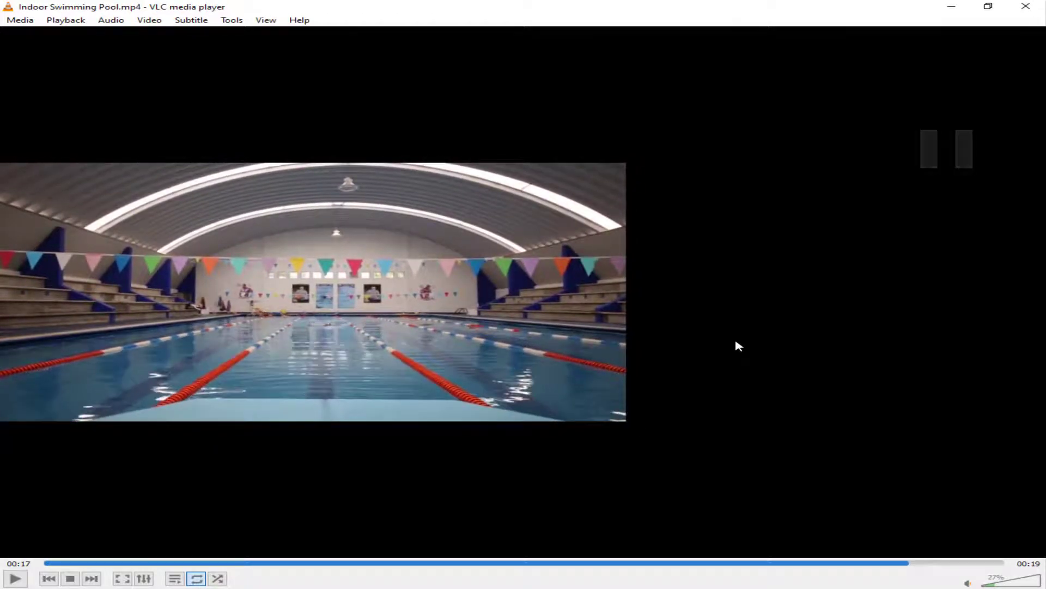
Close VLC and refresh the Windows desktop from its right-click menu.
left_click(1014, 6)
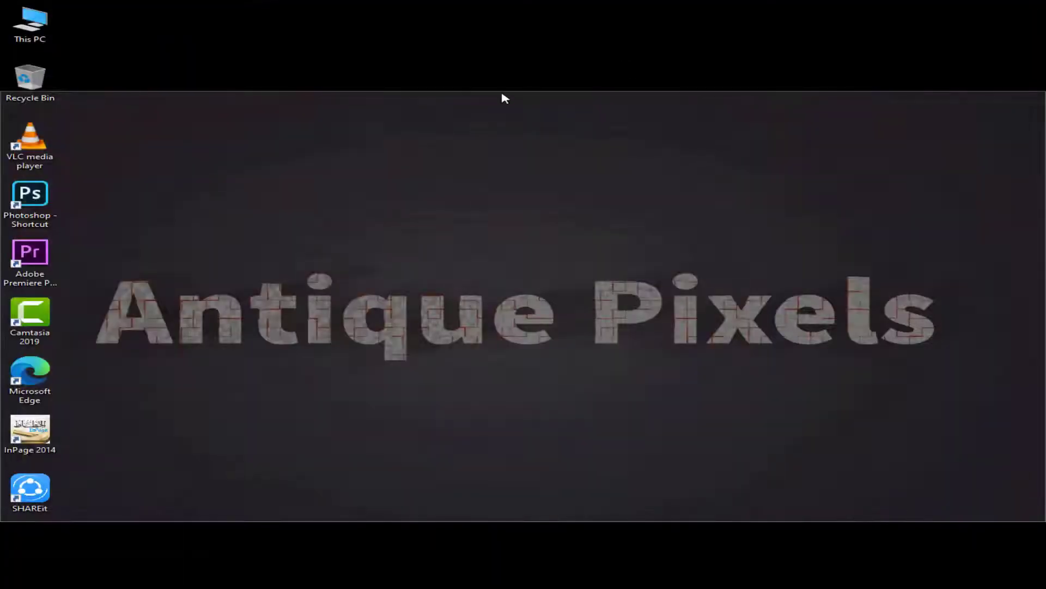
right_click(502, 94)
left_click(525, 130)
right_click(521, 123)
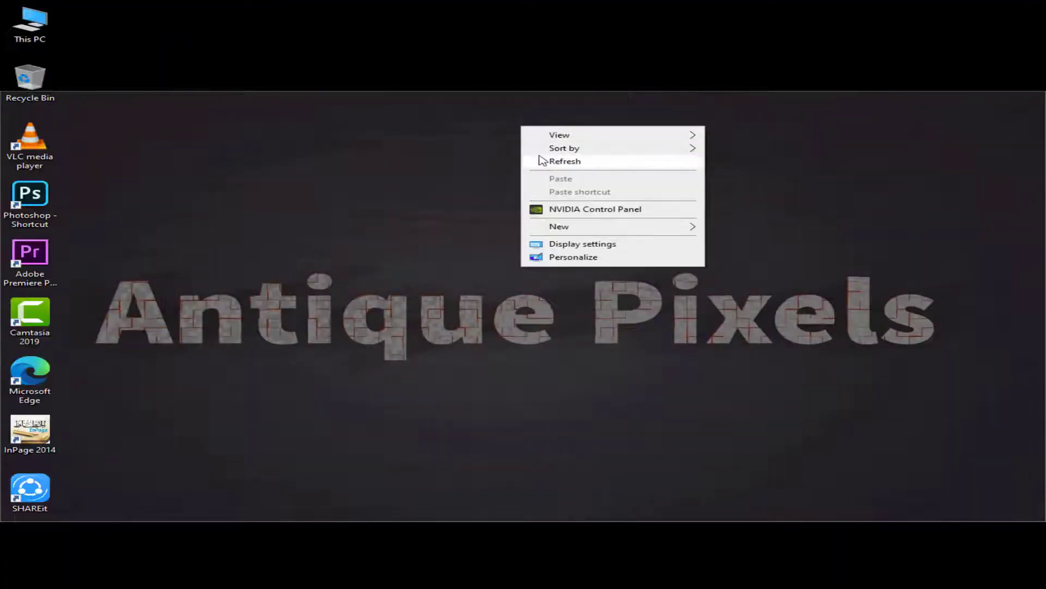
left_click(539, 159)
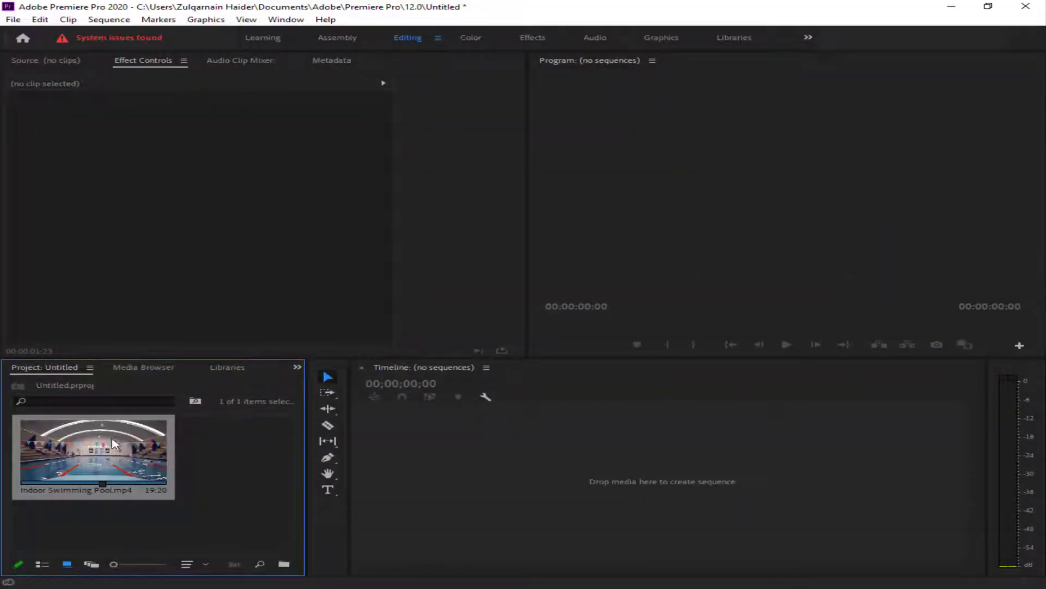
Build a sequence from the pool clip and cut it at 08:39 with Ctrl+K.
left_click_drag(114, 442, 414, 455)
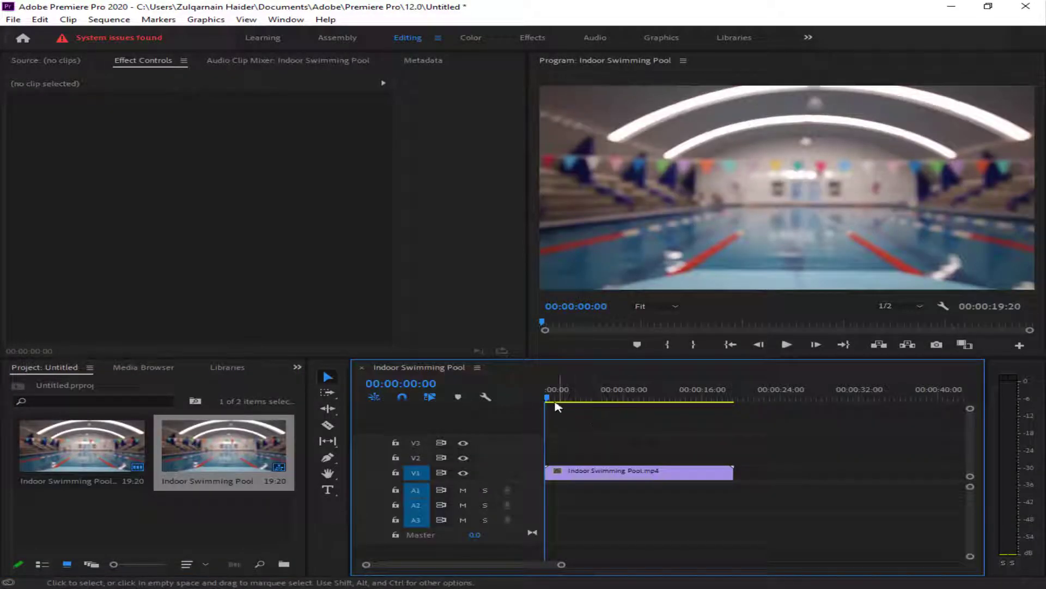
left_click_drag(548, 399, 633, 403)
left_click_drag(638, 443, 654, 540)
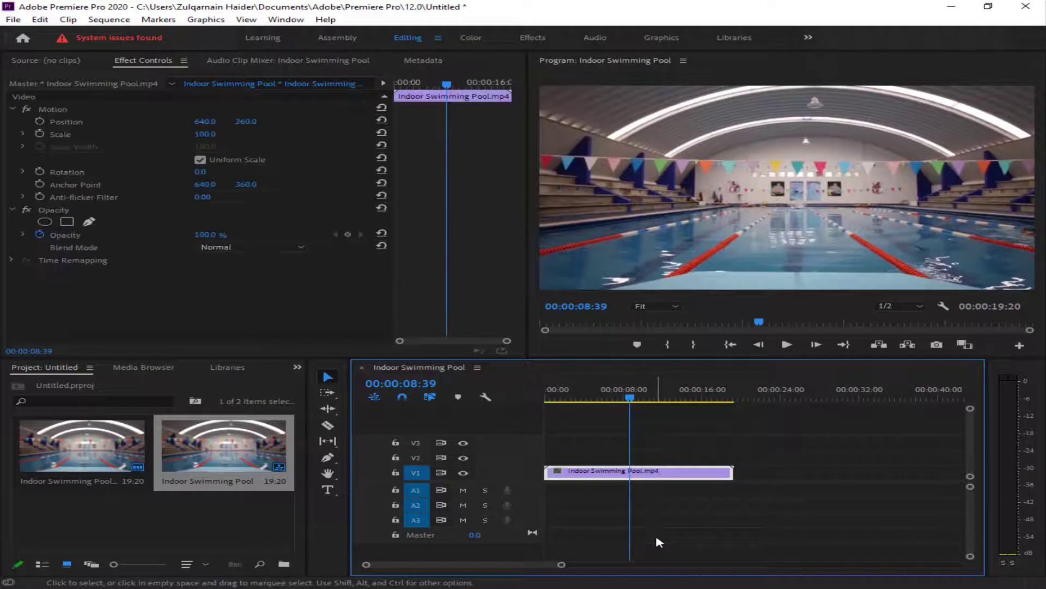
key("ctrl+k")
Delete the first piece and move the remaining 10:41 clip to the sequence start.
left_click(594, 473)
key("Delete")
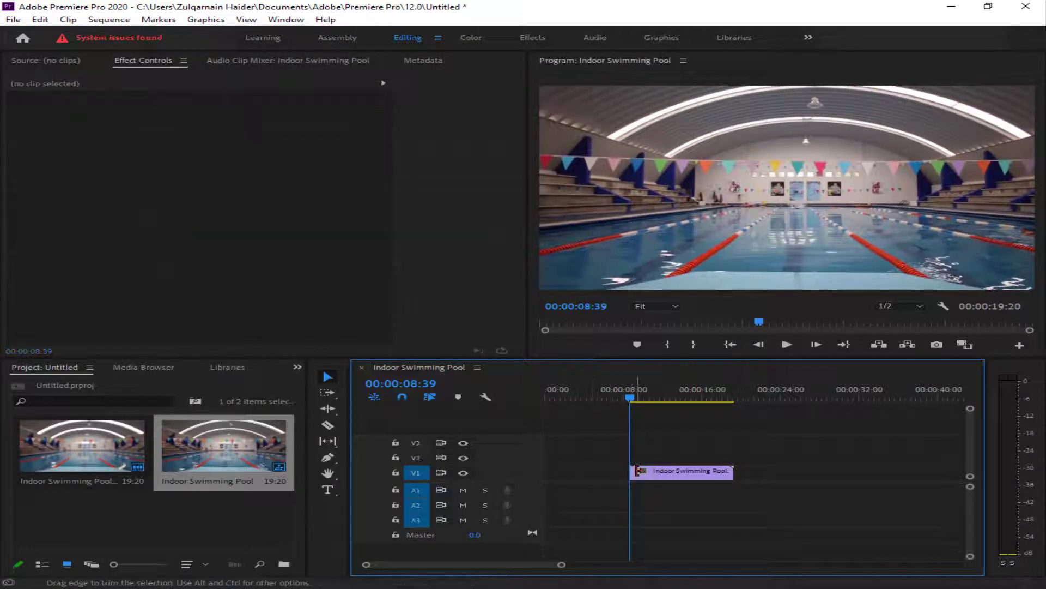
left_click_drag(681, 472, 597, 472)
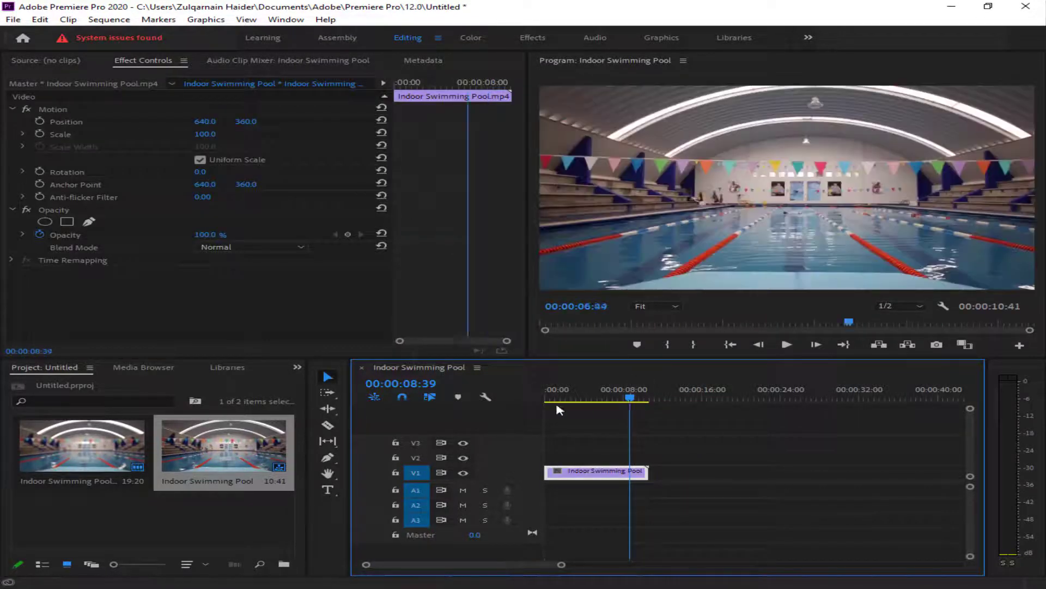
key("Home")
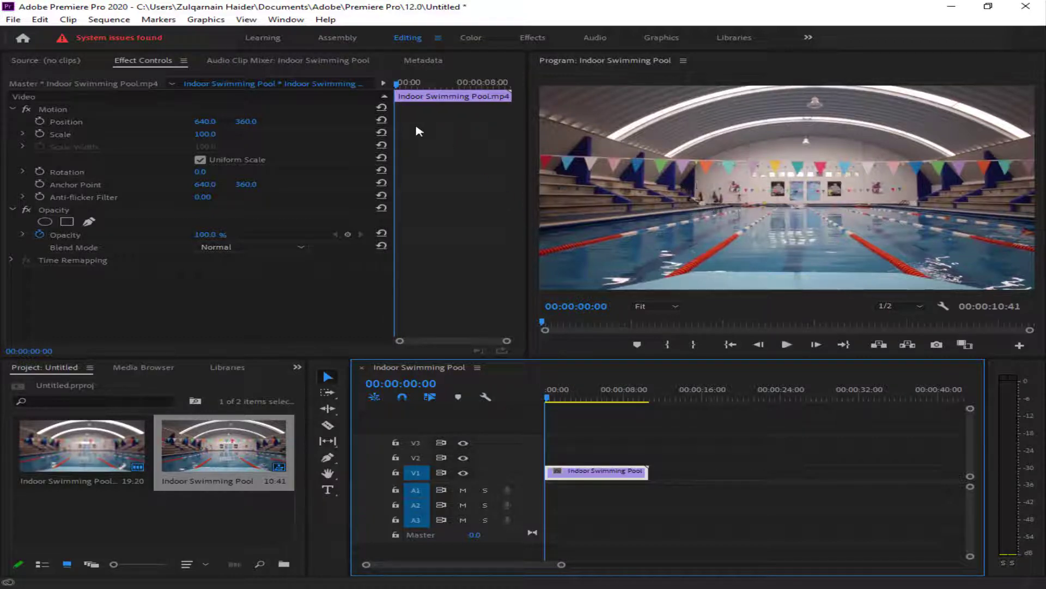
mouse_move(404, 86)
left_mouse_down()
mouse_move(436, 89)
mouse_move(382, 106)
left_mouse_up()
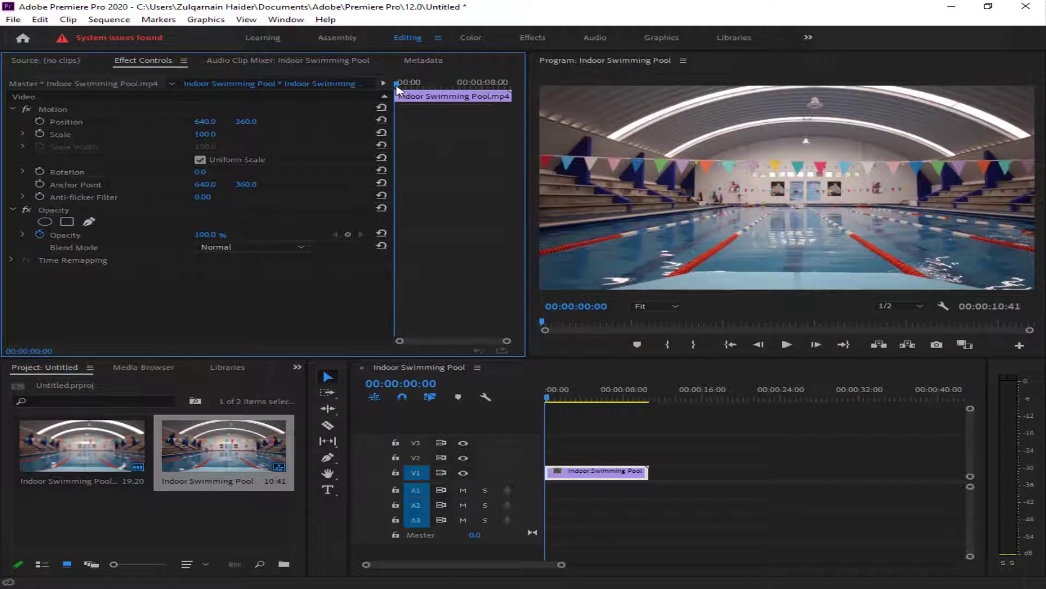
left_click_drag(398, 90, 396, 85)
left_click(40, 133)
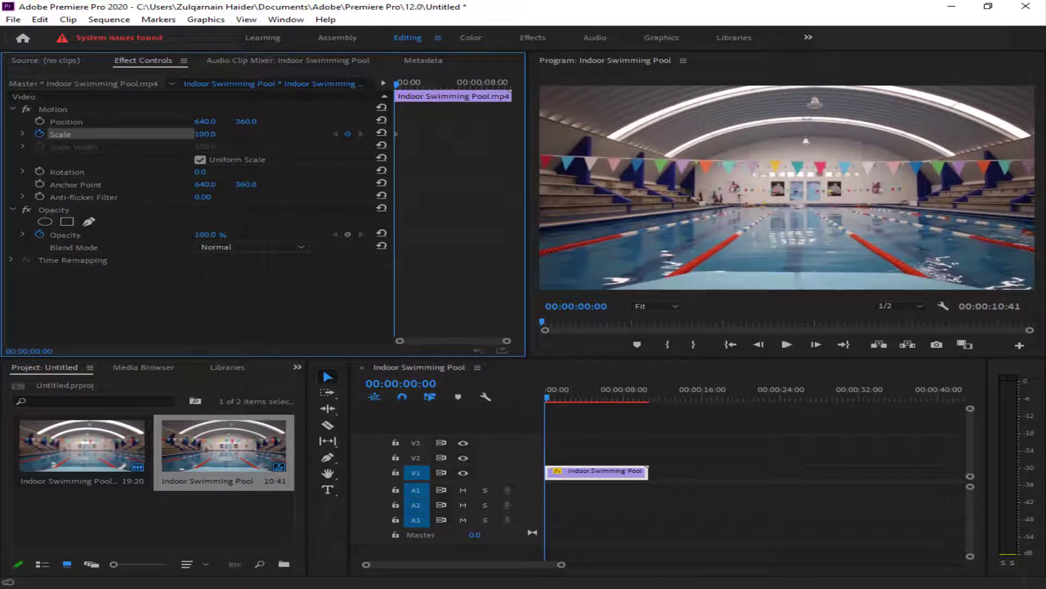
left_click_drag(205, 134, 194, 133)
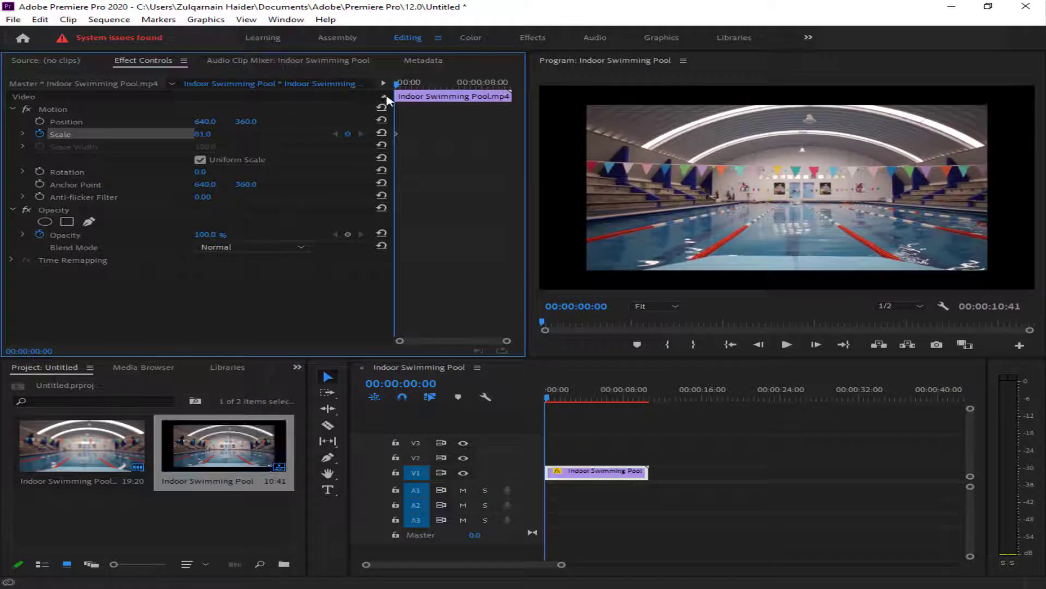
key("ctrl+z")
key("ctrl+z")
left_click_drag(399, 87, 469, 90)
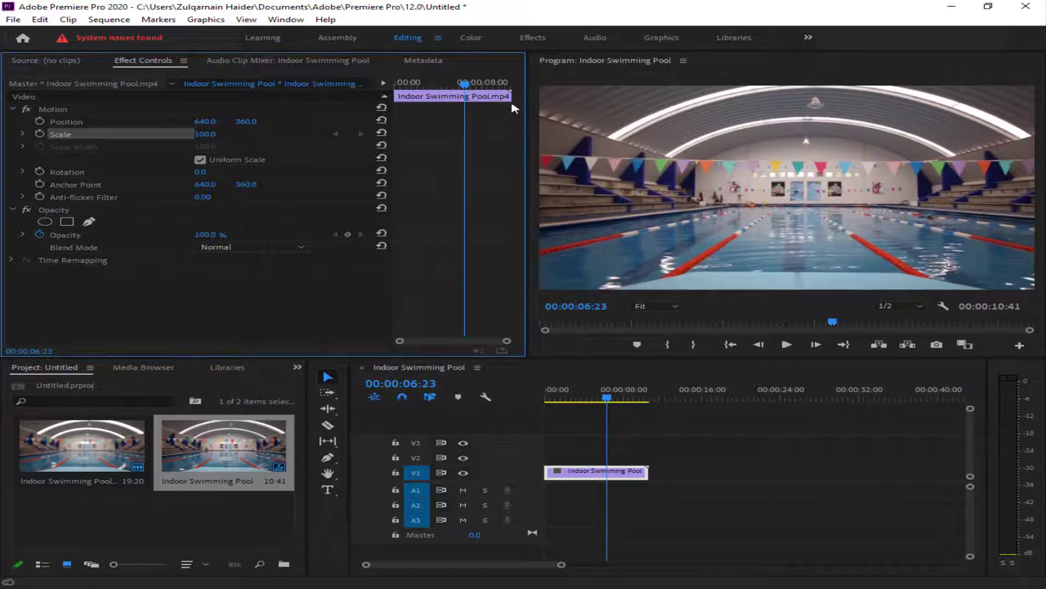
At 06:23, keyframe Scale at 62 and Position at 471, 360, then play back the animation.
left_click_drag(205, 133, 184, 133)
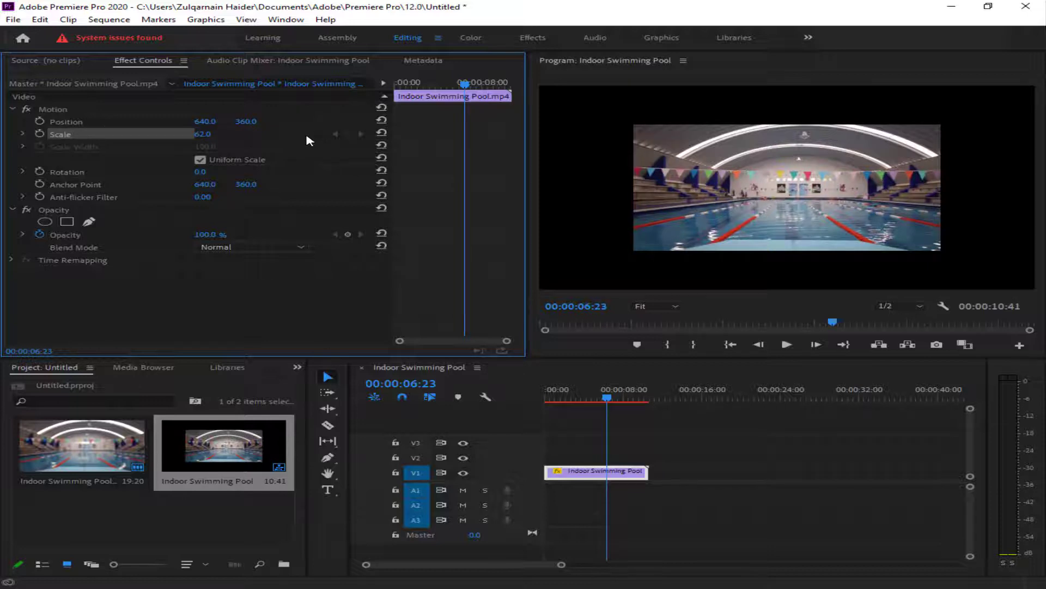
left_click(38, 134)
left_click_drag(209, 121, 118, 121)
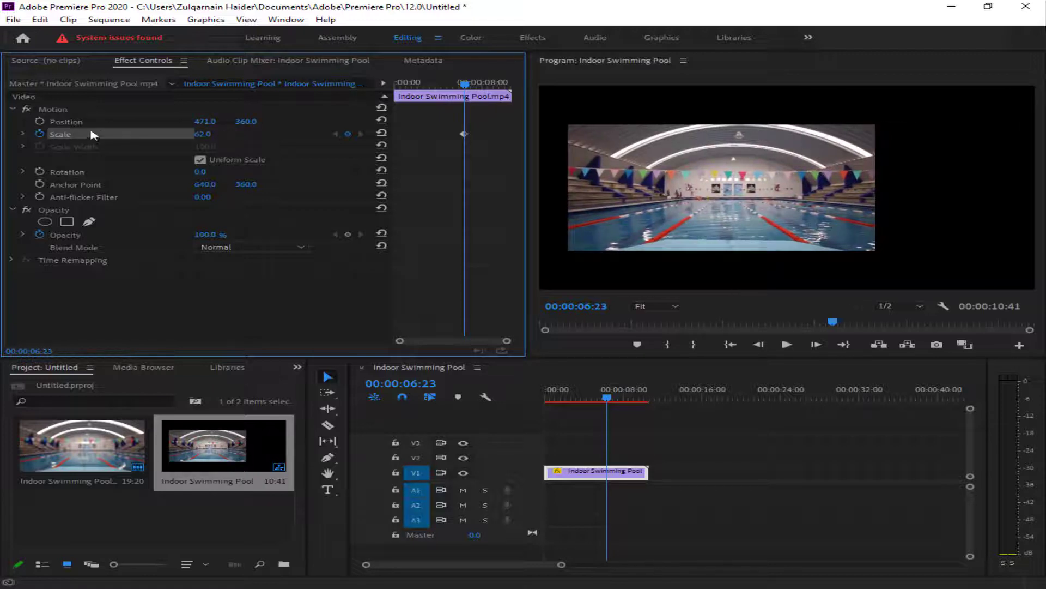
left_click(39, 121)
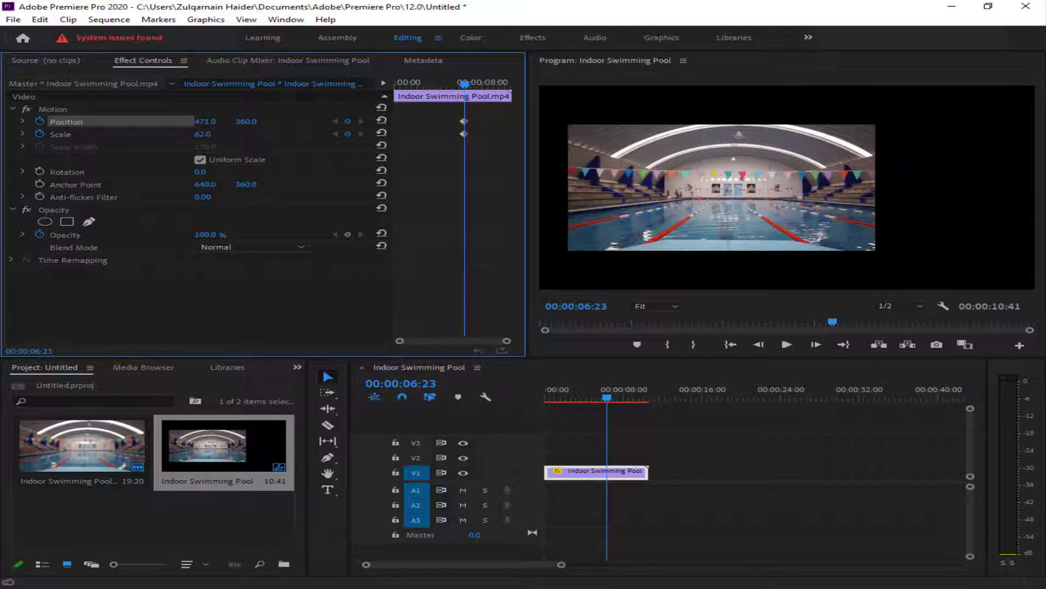
left_click_drag(205, 121, 166, 121)
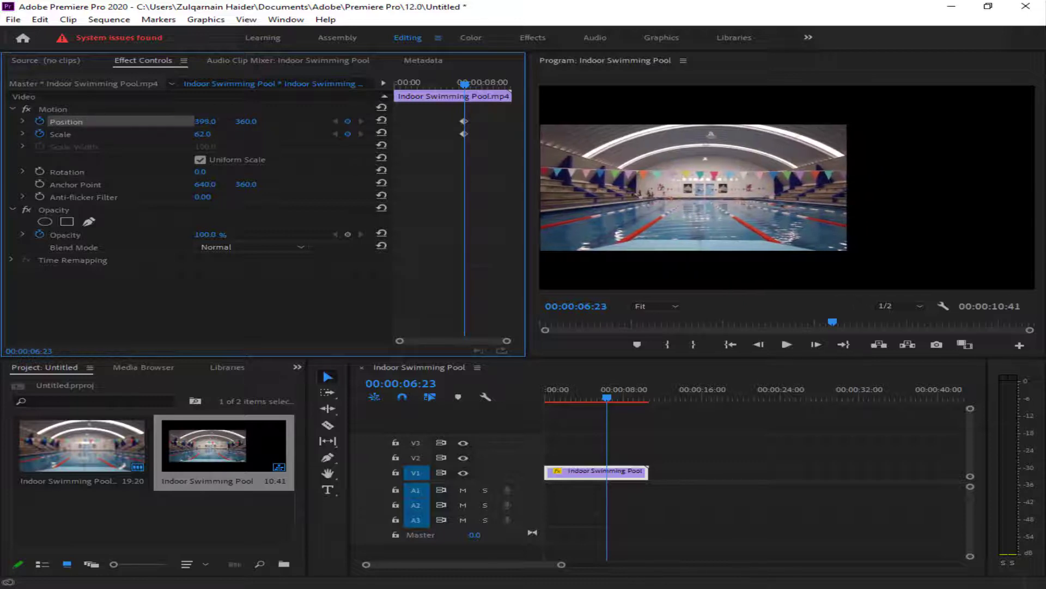
left_click_drag(464, 83, 398, 84)
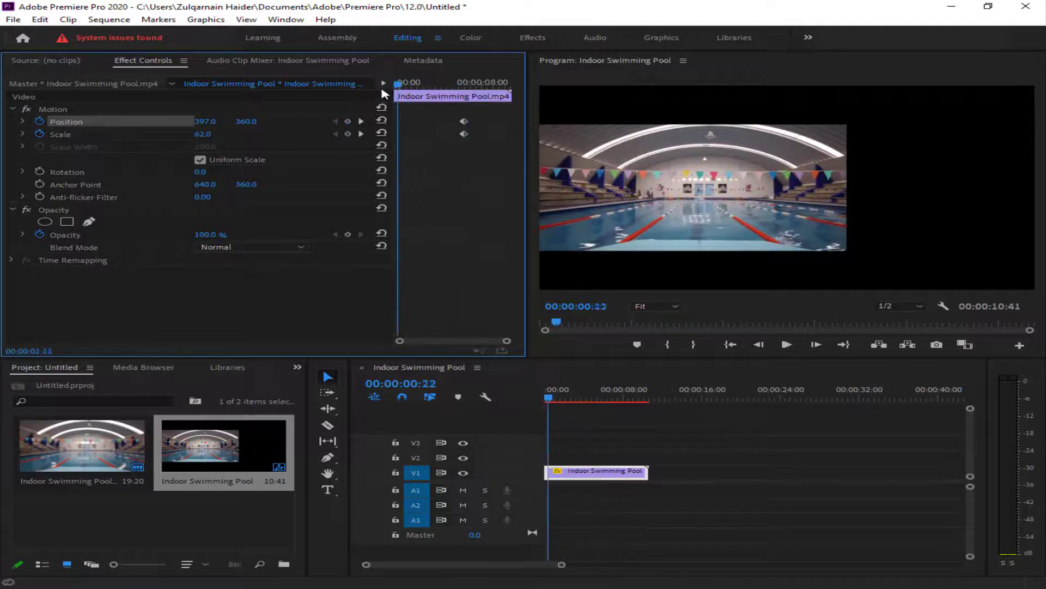
key("space")
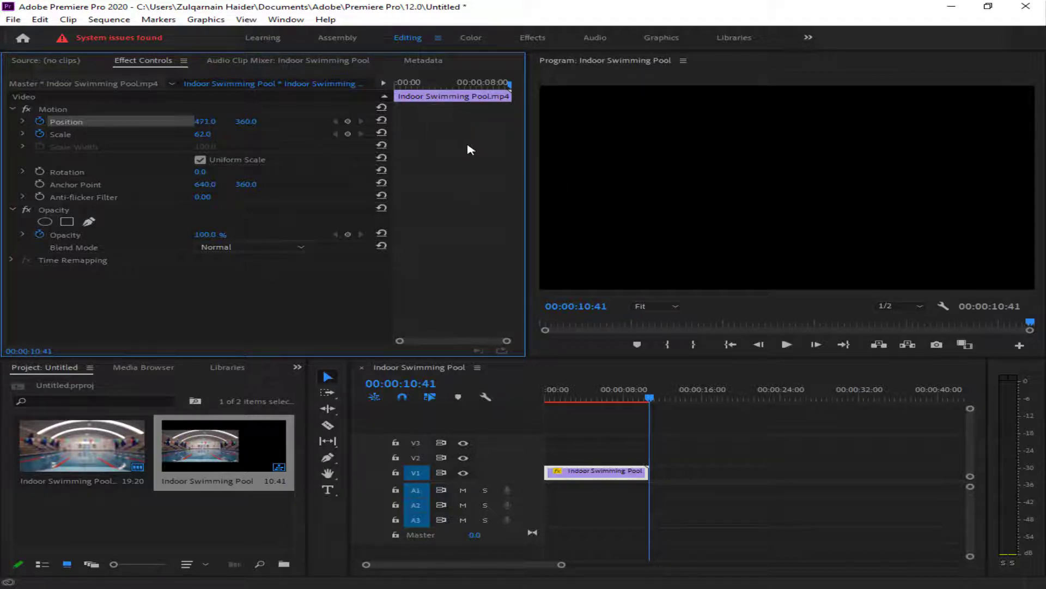
Return the playhead to the sequence start and set Scale back to 100.
left_click_drag(513, 92, 395, 96)
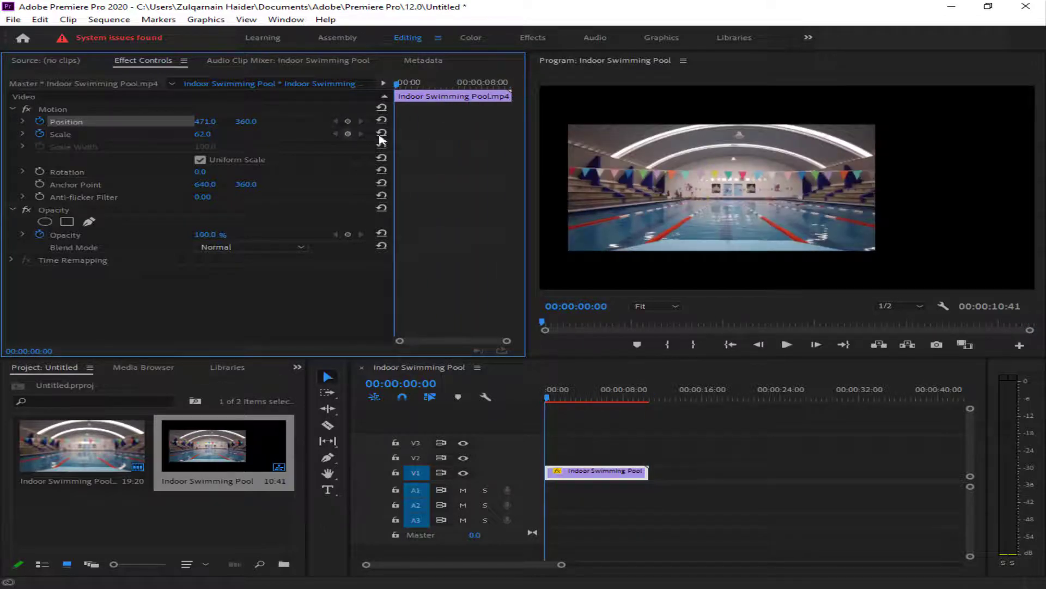
left_click(627, 172)
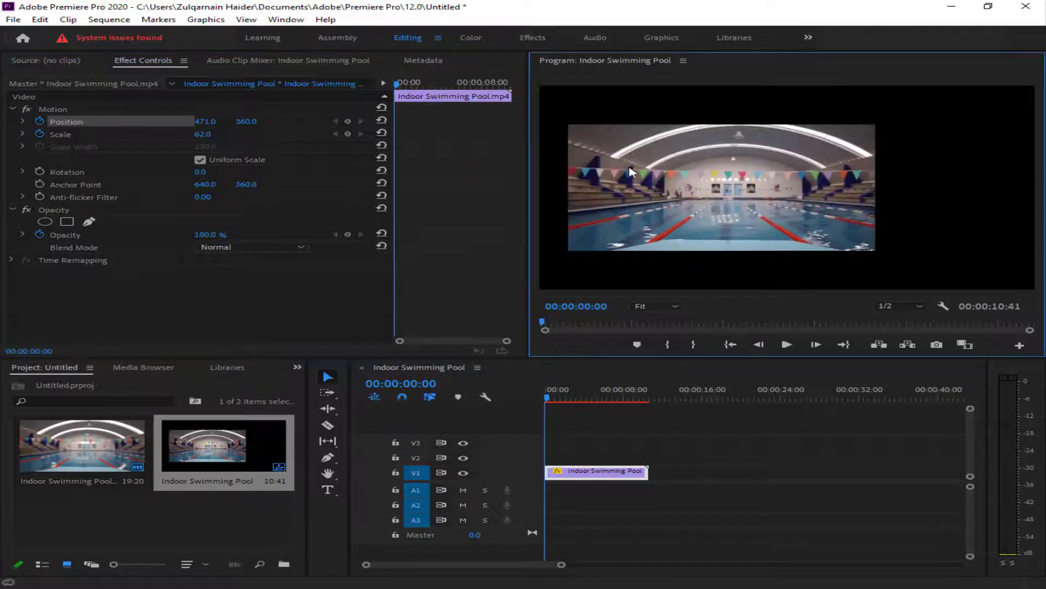
left_click(39, 146)
left_click(41, 121)
left_click(213, 133)
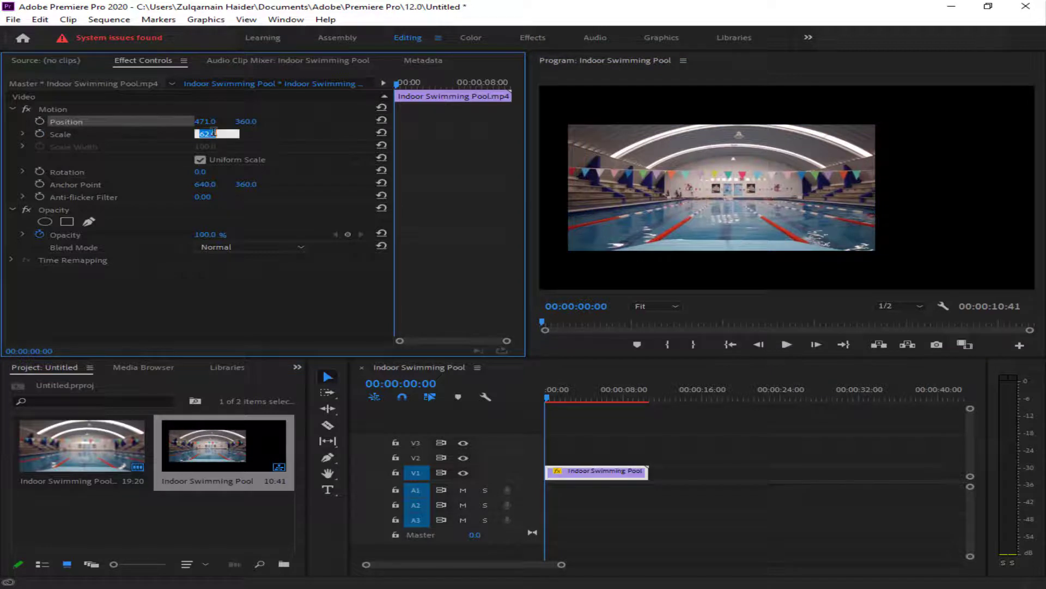
type("100")
key("Return")
Drag the video in the Program Monitor back toward the frame centre.
left_click(707, 208)
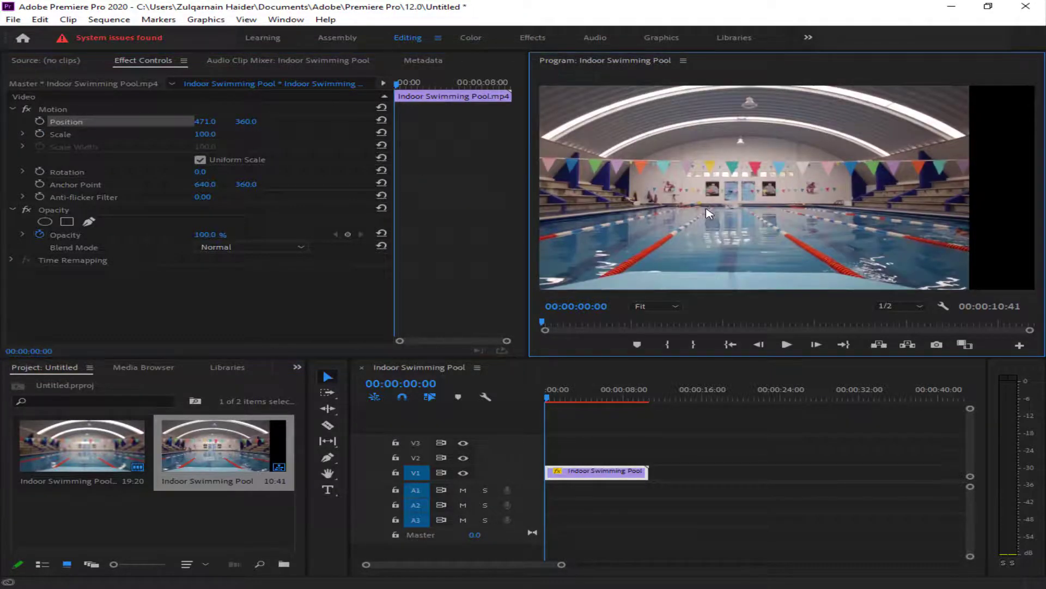
left_click(789, 197)
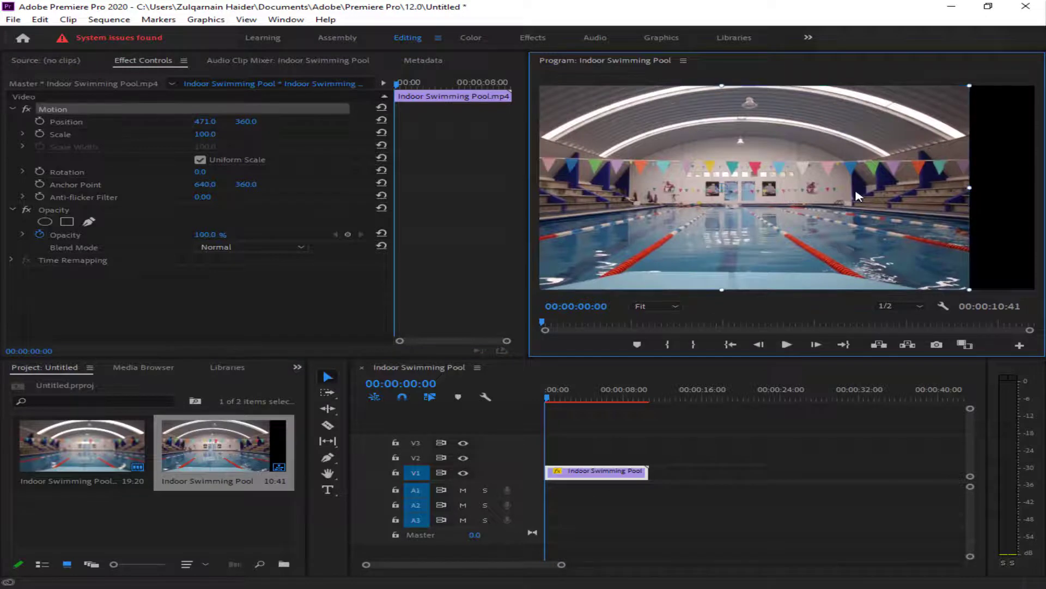
left_click_drag(854, 191, 916, 192)
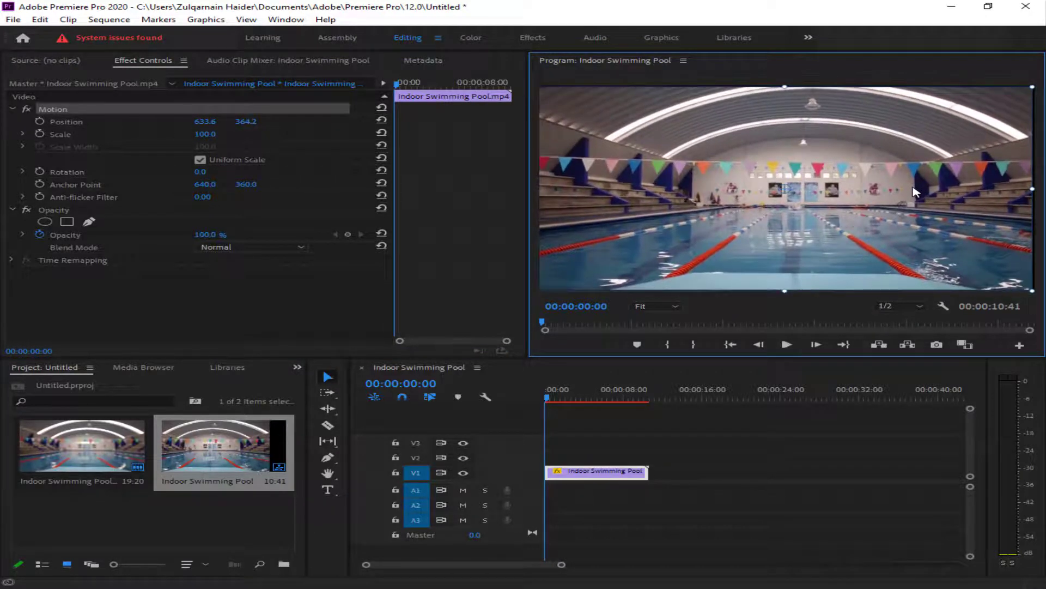
Select the pool clip on the timeline and delete it.
left_click(612, 471)
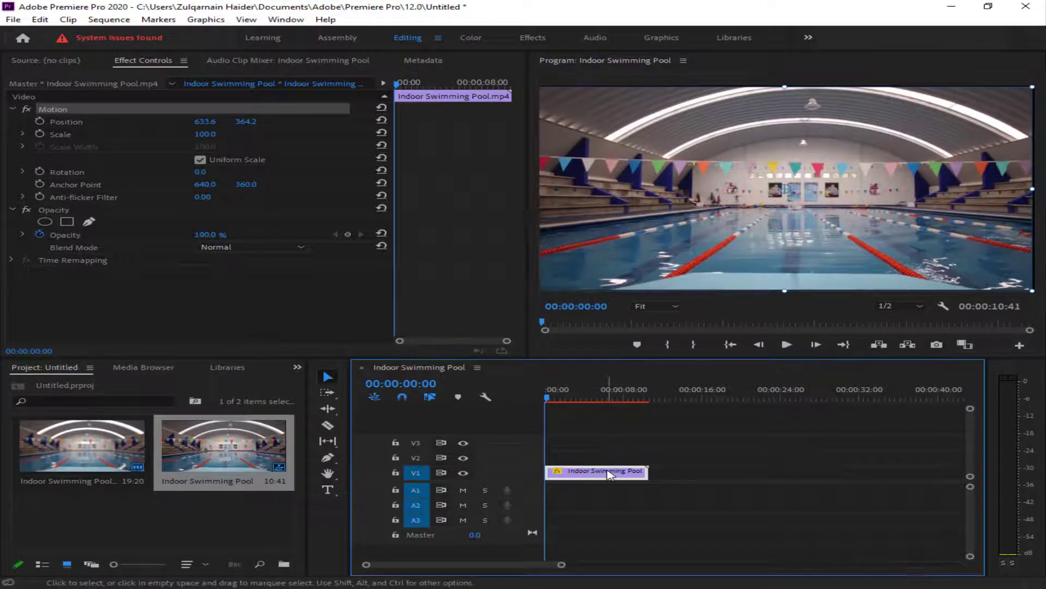
key("Delete")
left_click(252, 461)
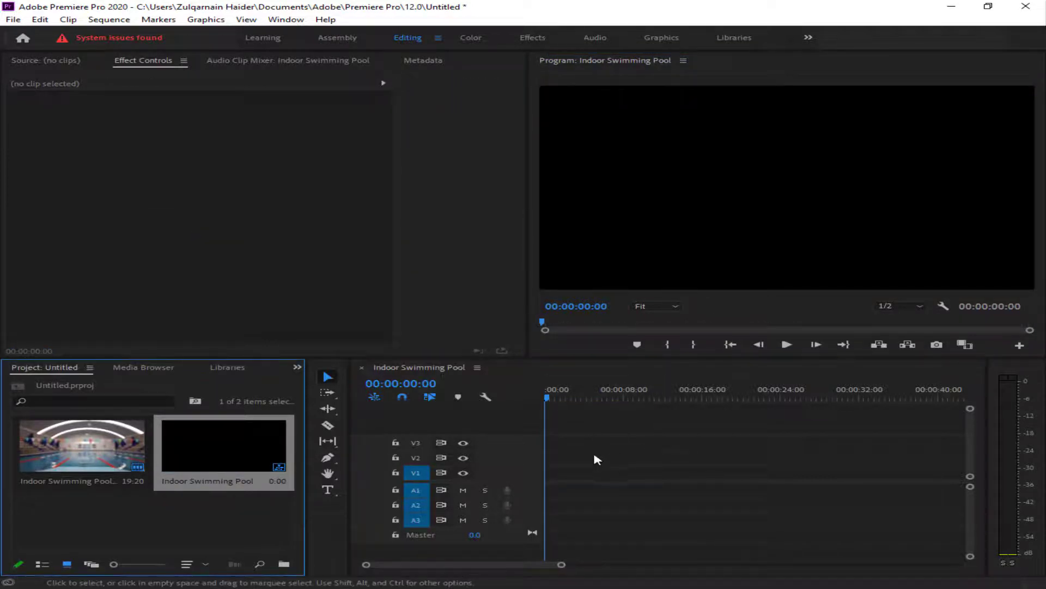
Delete the old sequence, build a new one from the pool clip, and park the playhead at 00:00:06:39.
key("Delete")
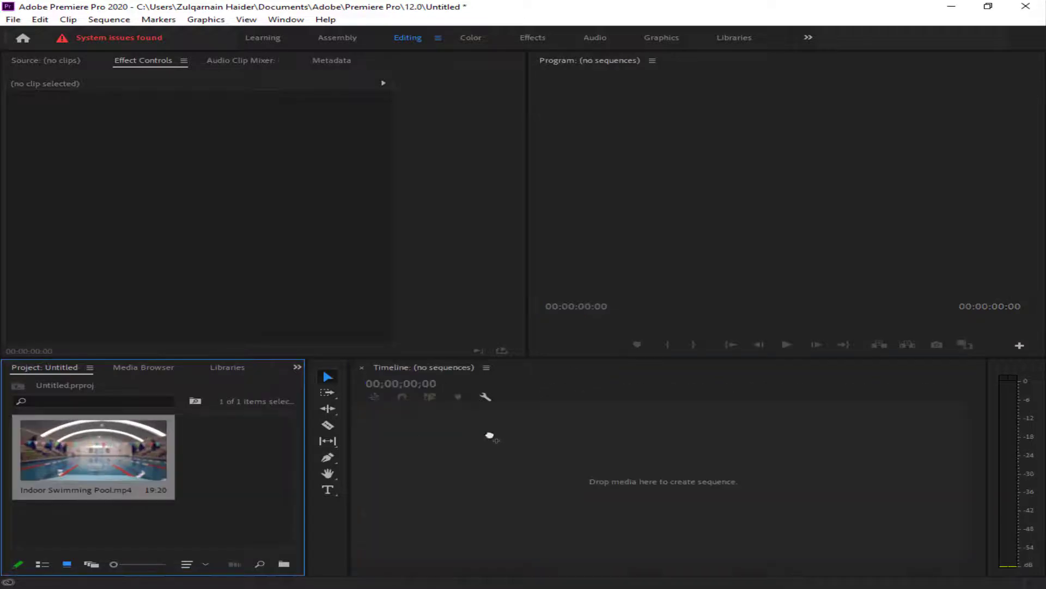
left_click_drag(442, 451, 498, 451)
left_click(632, 398)
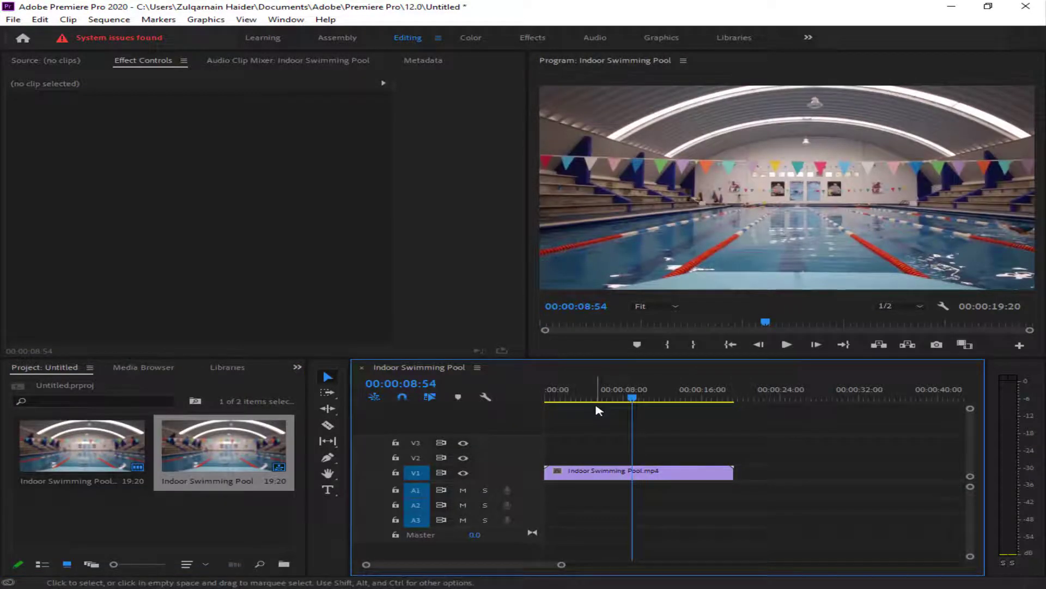
left_click_drag(637, 400, 609, 399)
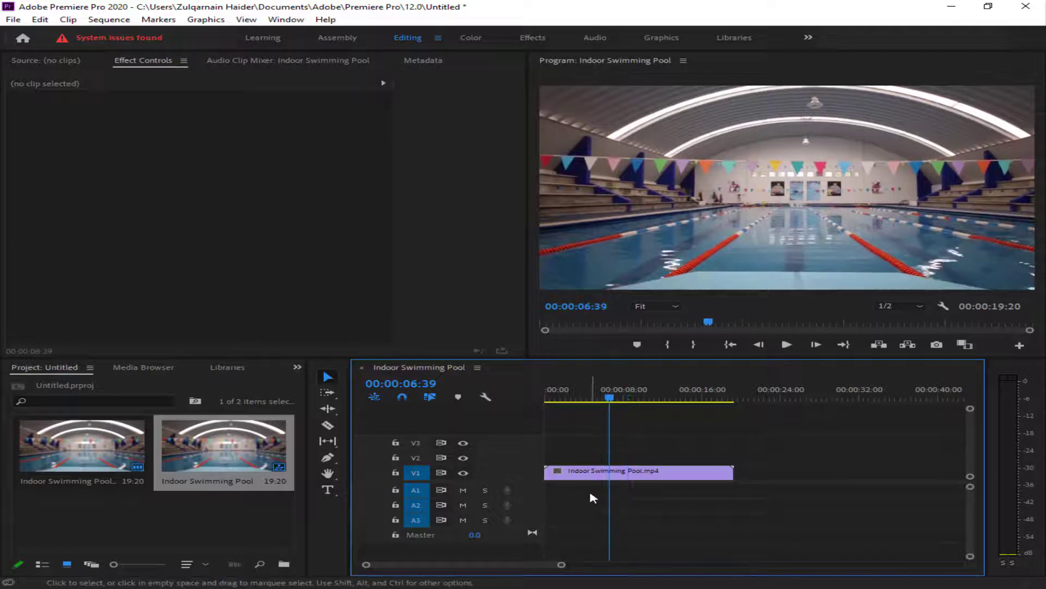
Cut at 00:00:06:39, delete the first piece, and move the 12:41 remainder to zero.
key("ctrl+k")
left_click(576, 479)
key("Delete")
left_click_drag(612, 479, 543, 478)
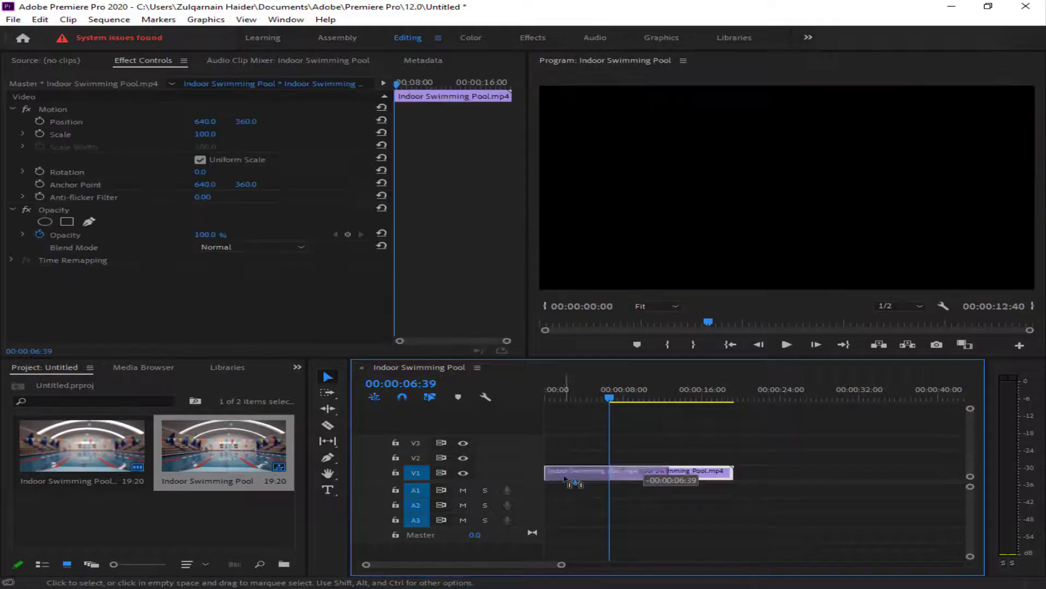
left_click_drag(606, 402, 622, 400)
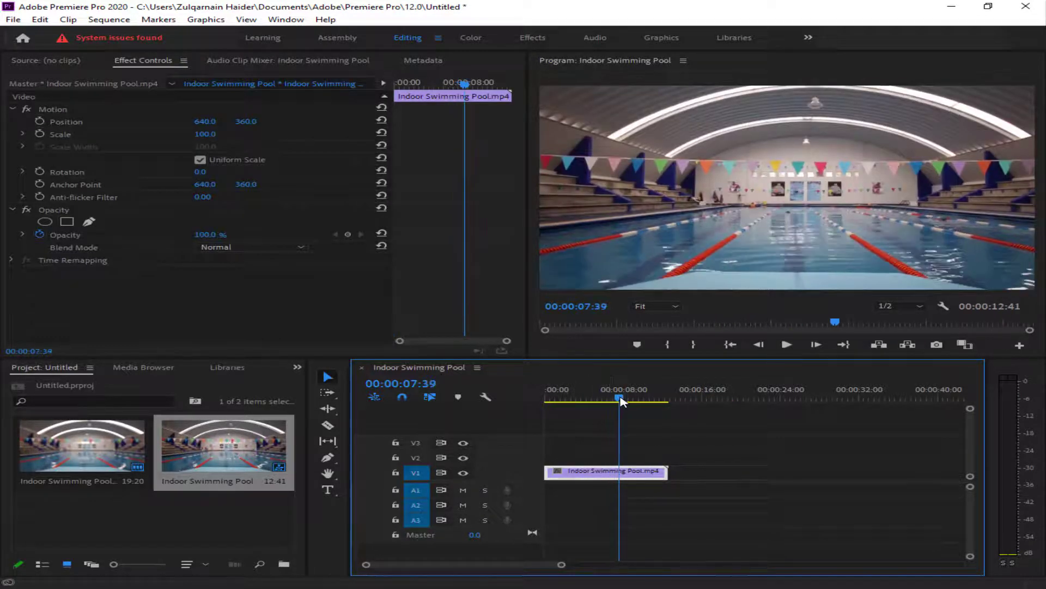
left_click_drag(621, 401, 609, 401)
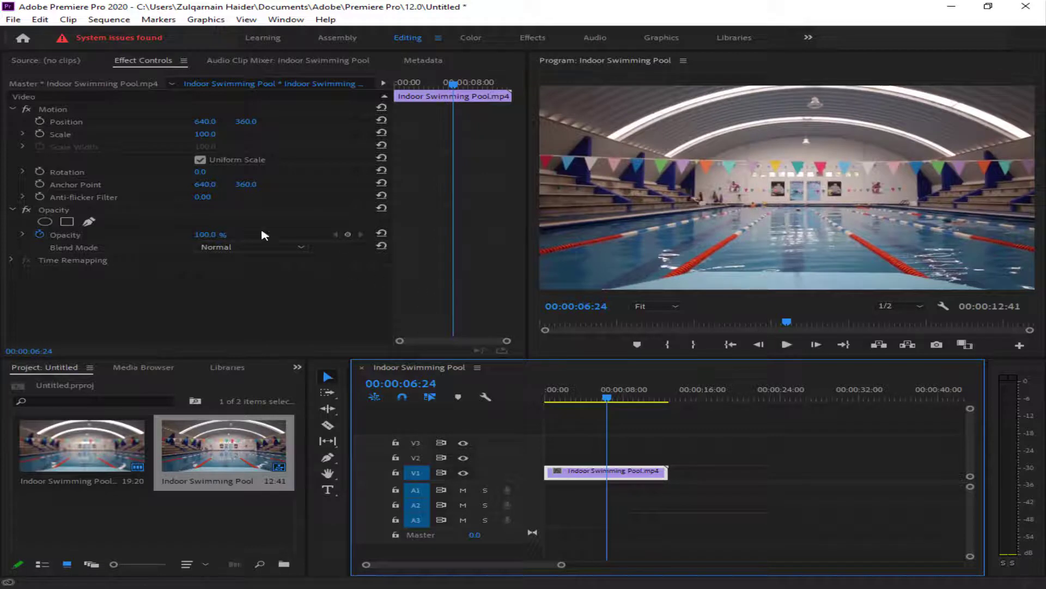
At 00:00:00:00, enable keyframing for Scale (100) and Position (640, 360).
left_click_drag(450, 99, 376, 99)
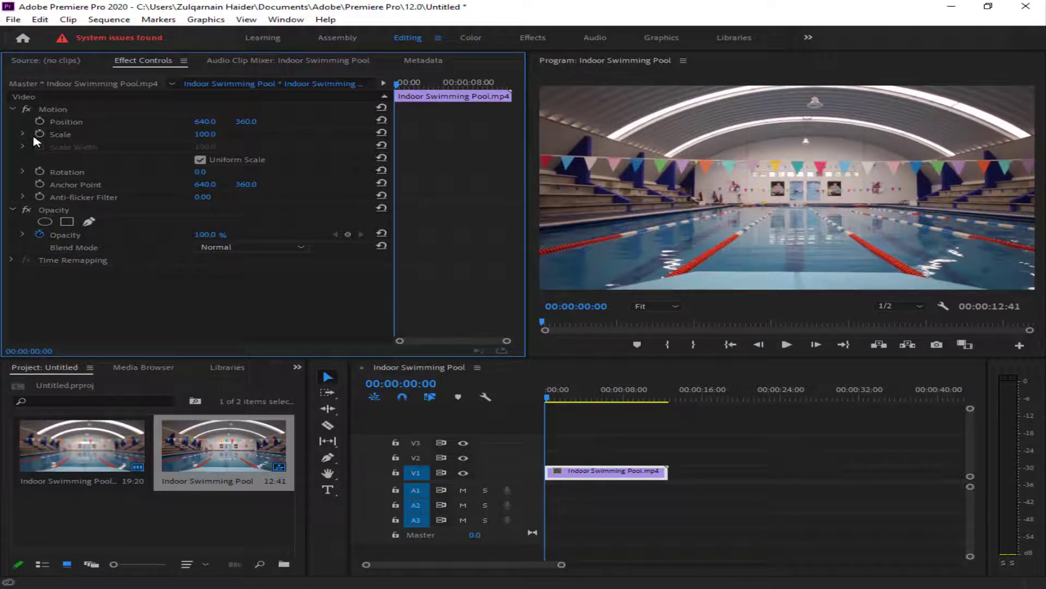
left_click(41, 134)
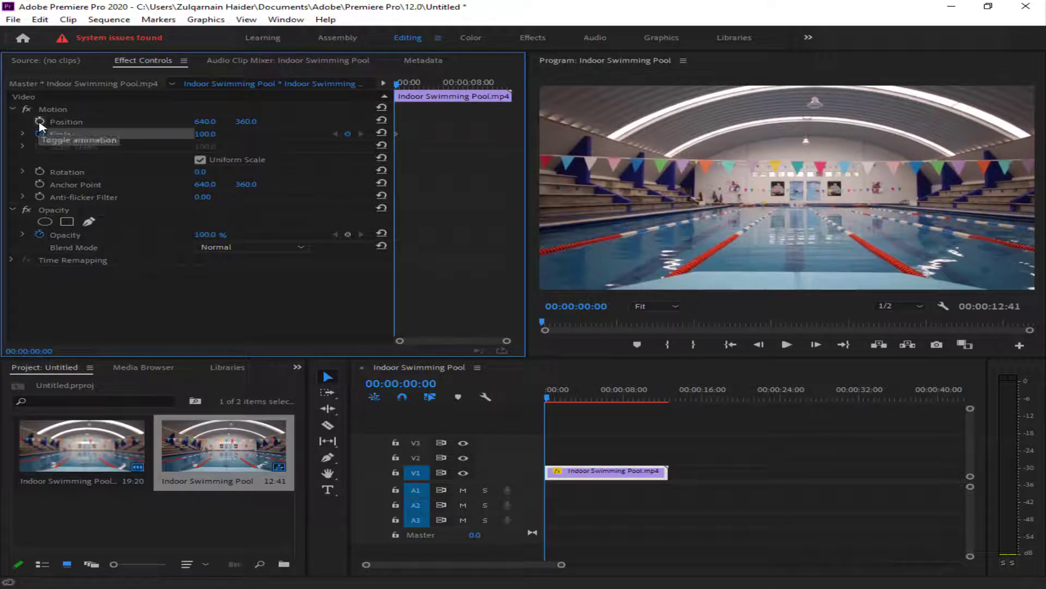
left_click(40, 122)
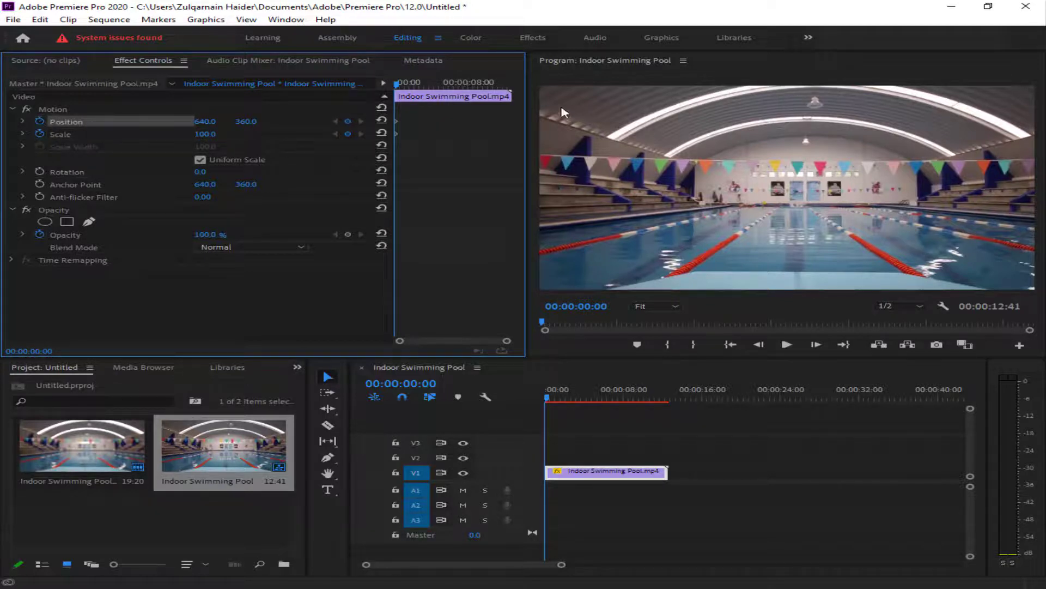
left_click_drag(400, 85, 456, 91)
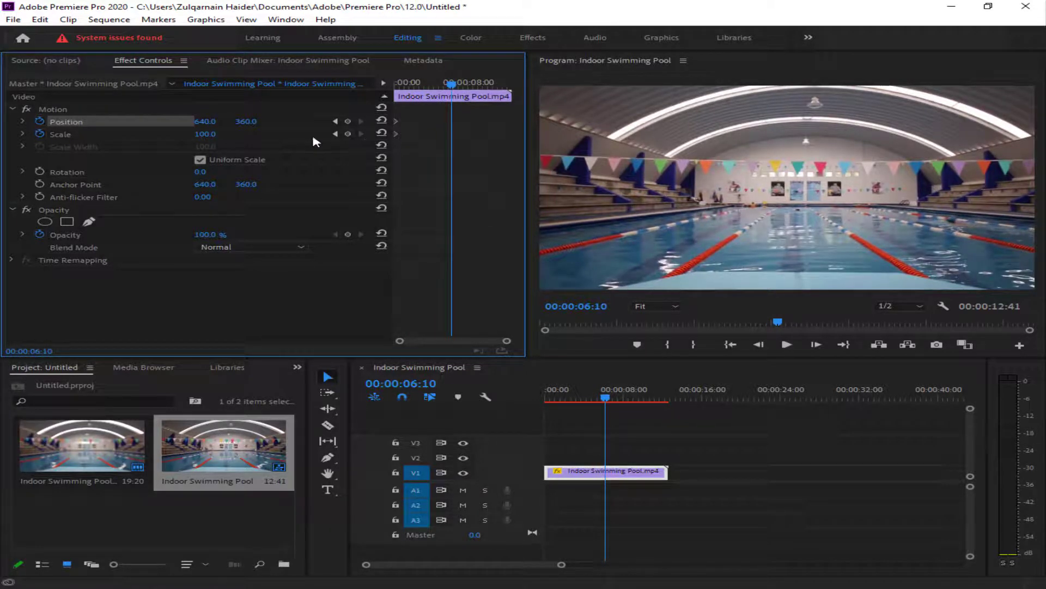
Add unchanged Scale and Position keyframes at 00:00:06:10 and preview the sequence.
left_click(347, 134)
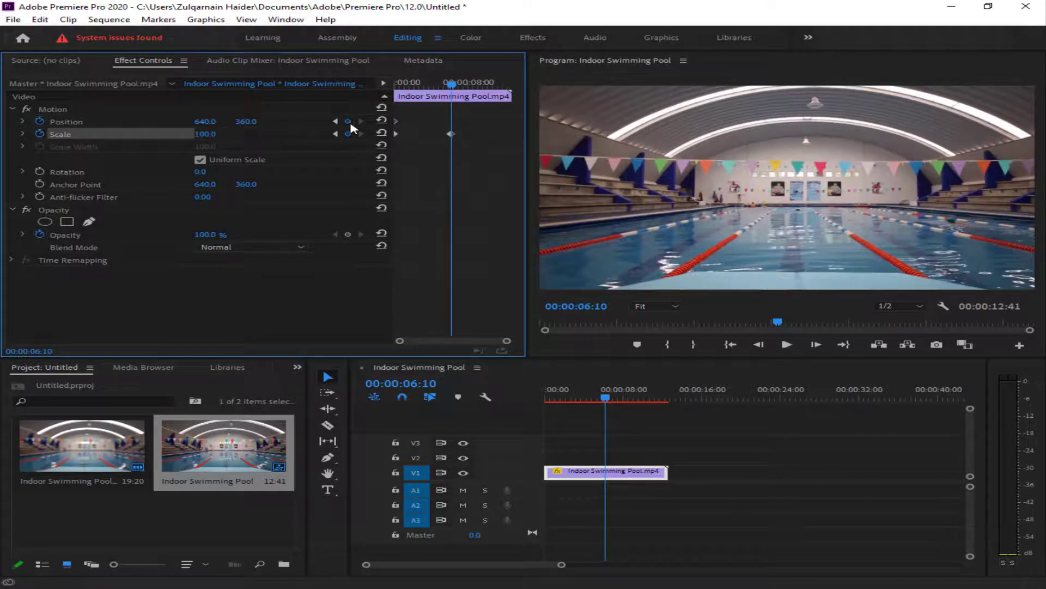
left_click(348, 121)
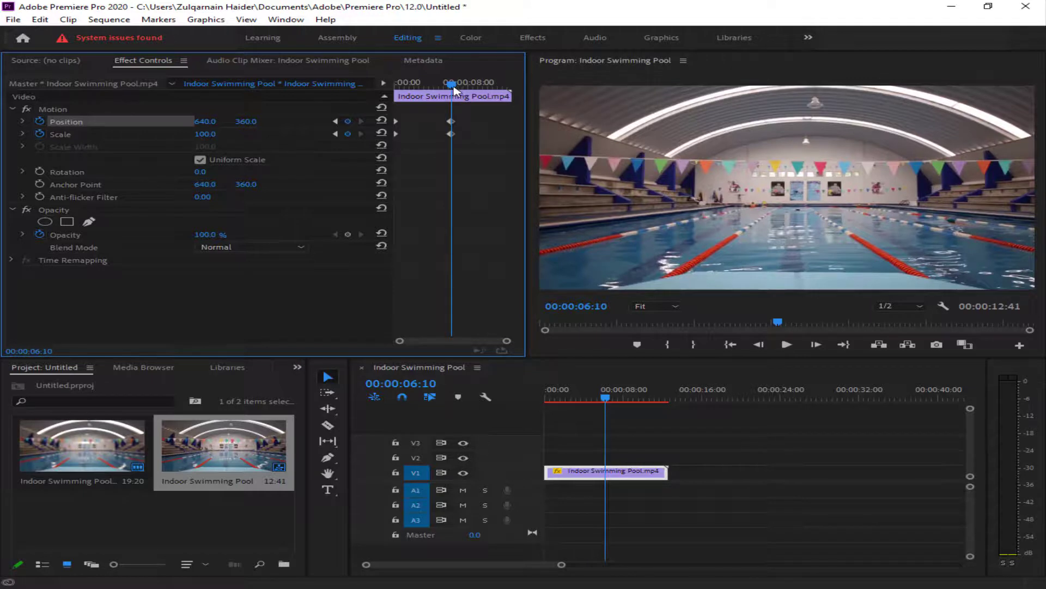
left_click_drag(454, 90, 381, 103)
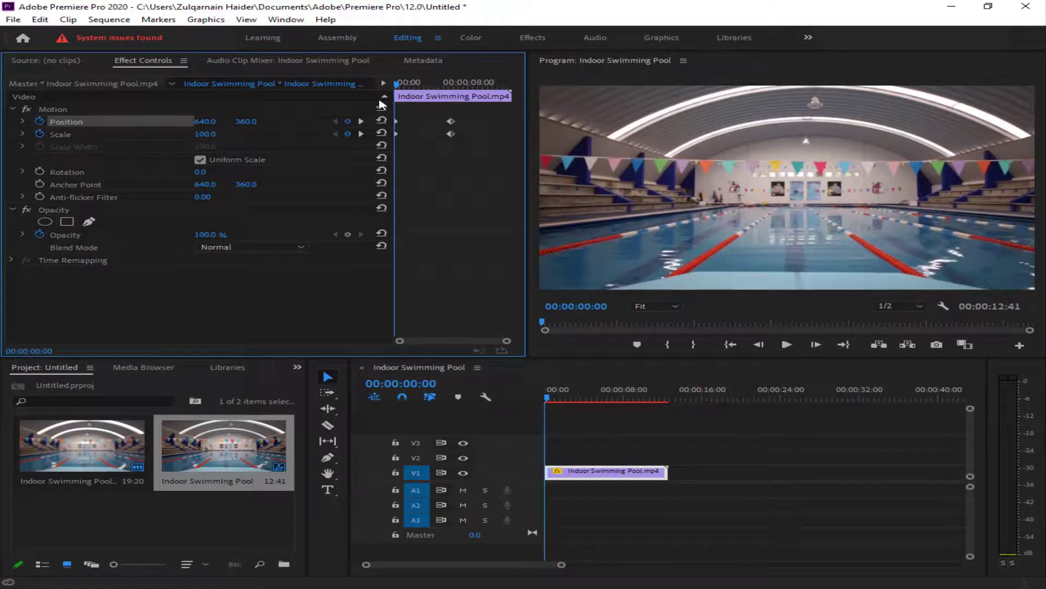
key("space")
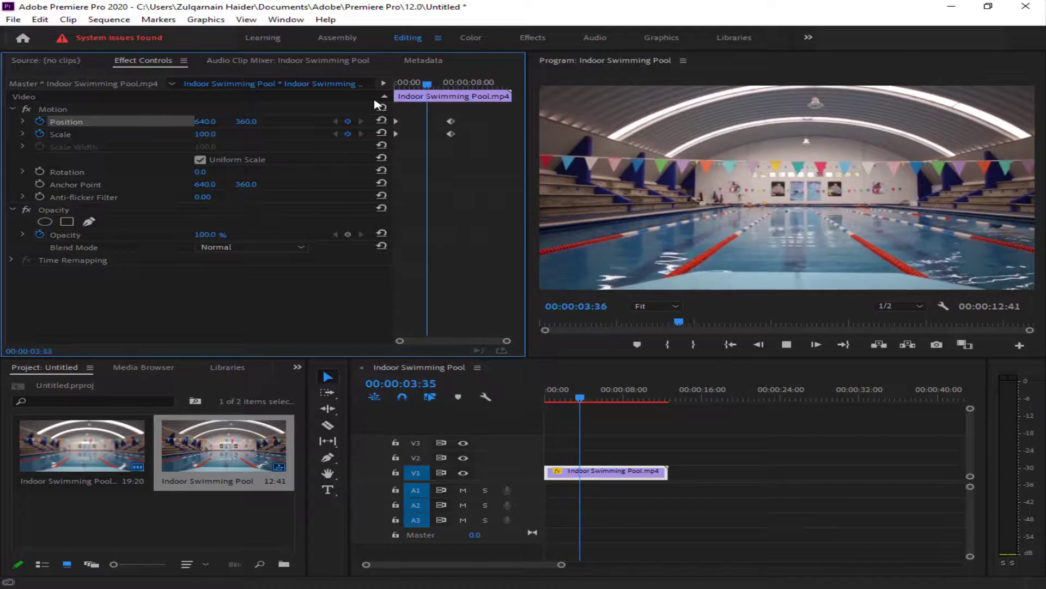
key("space")
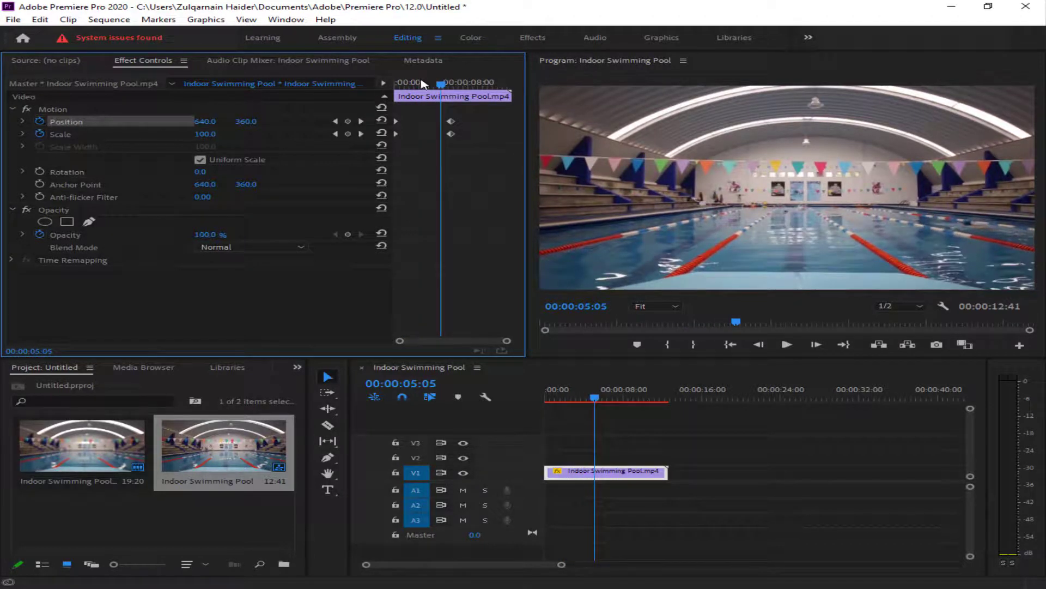
mouse_move(422, 83)
left_mouse_down()
mouse_move(486, 90)
mouse_move(472, 89)
left_mouse_up()
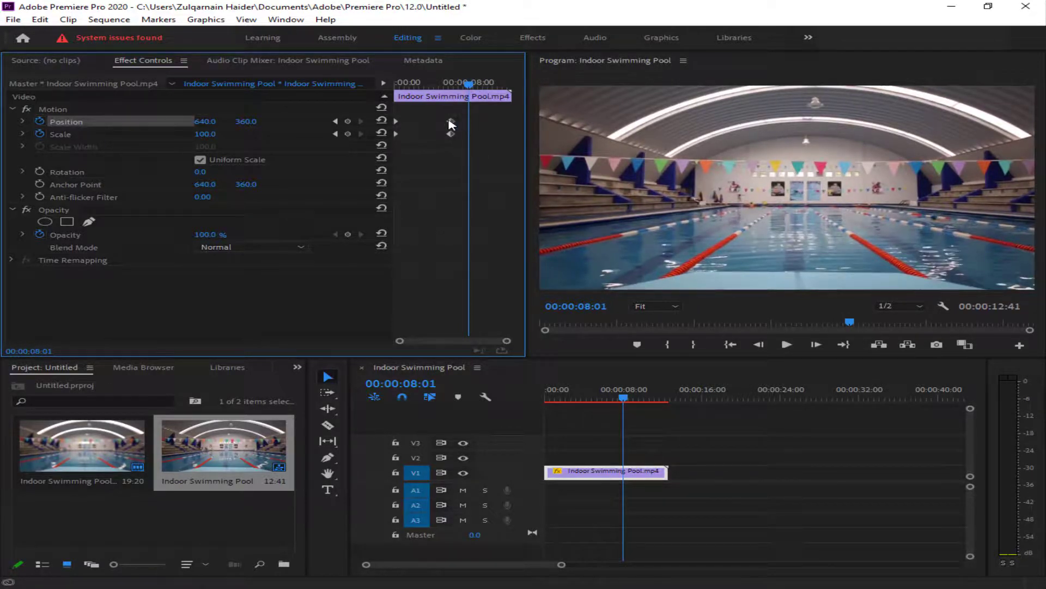
At 00:00:08:01, keyframe Scale to 72.0 and Position X to 460.0.
left_click(349, 134)
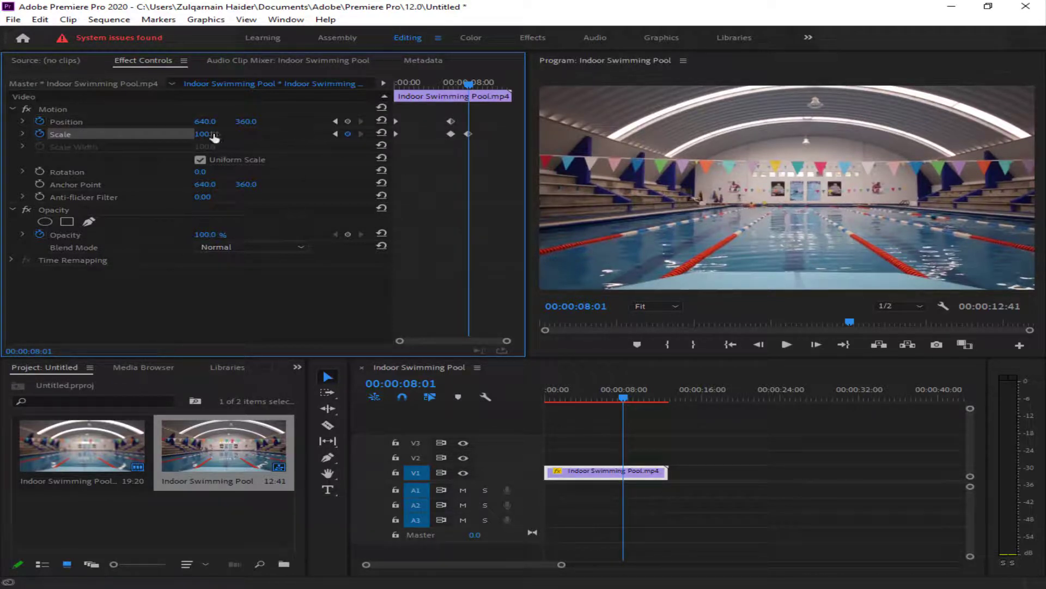
left_click_drag(214, 137, 198, 138)
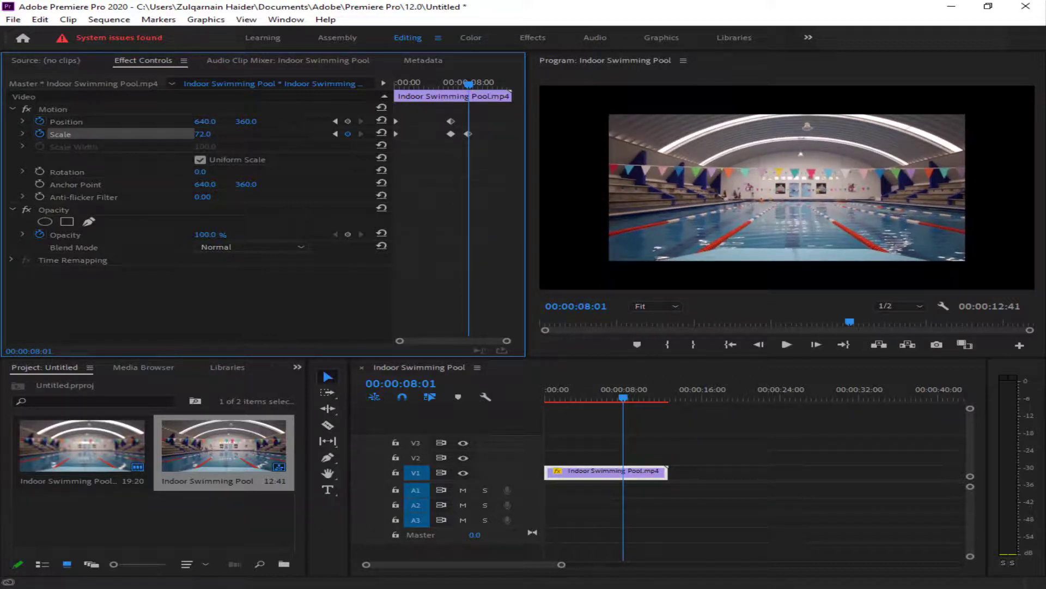
left_click_drag(205, 121, 109, 121)
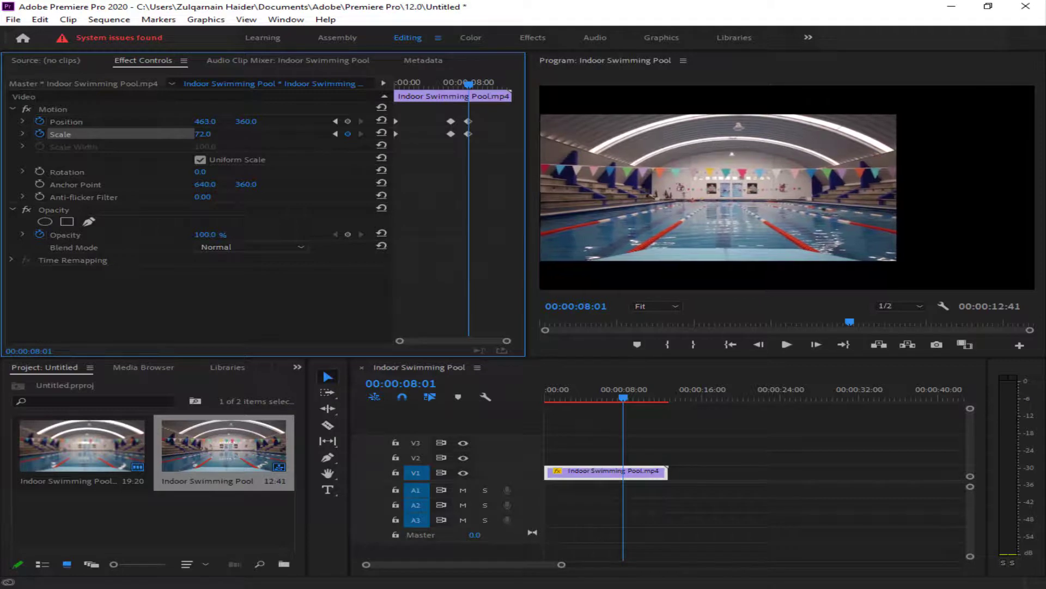
left_click_drag(108, 121, 107, 121)
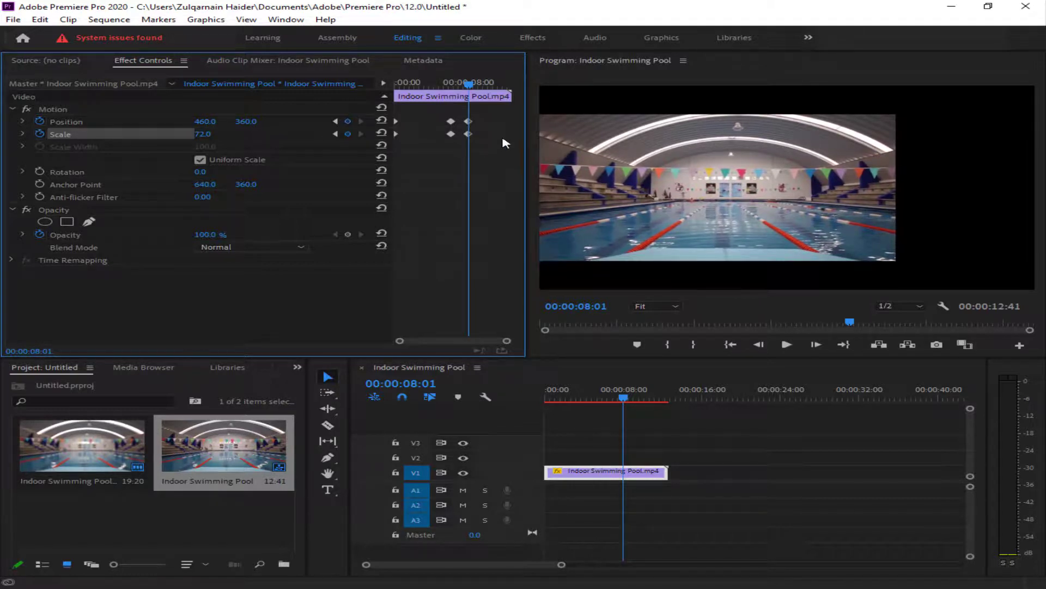
left_click_drag(468, 86, 389, 105)
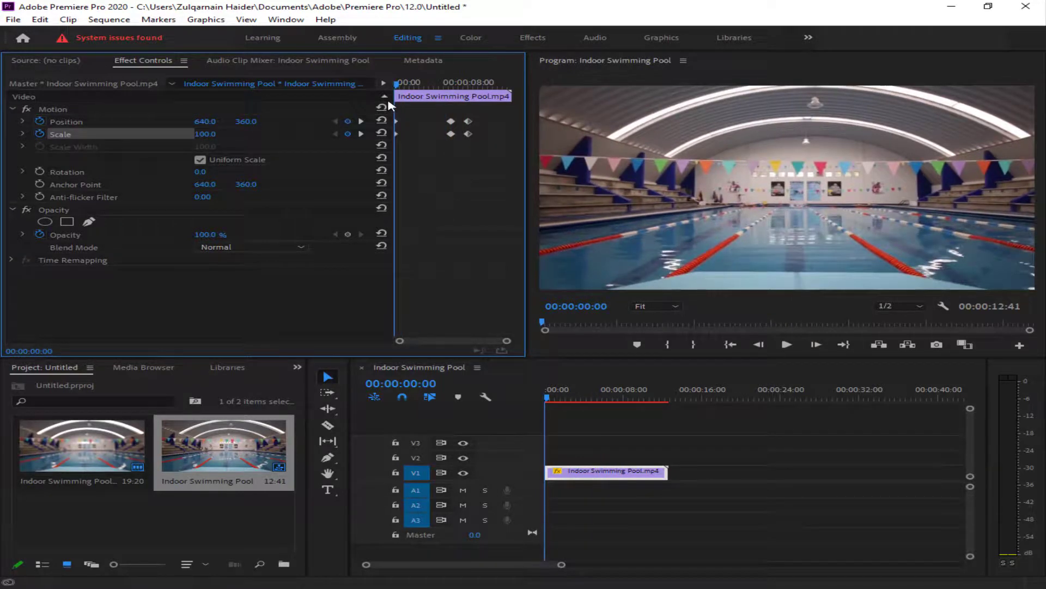
Preview the animation, then drag the final Scale and Position keyframes slightly later.
key("space")
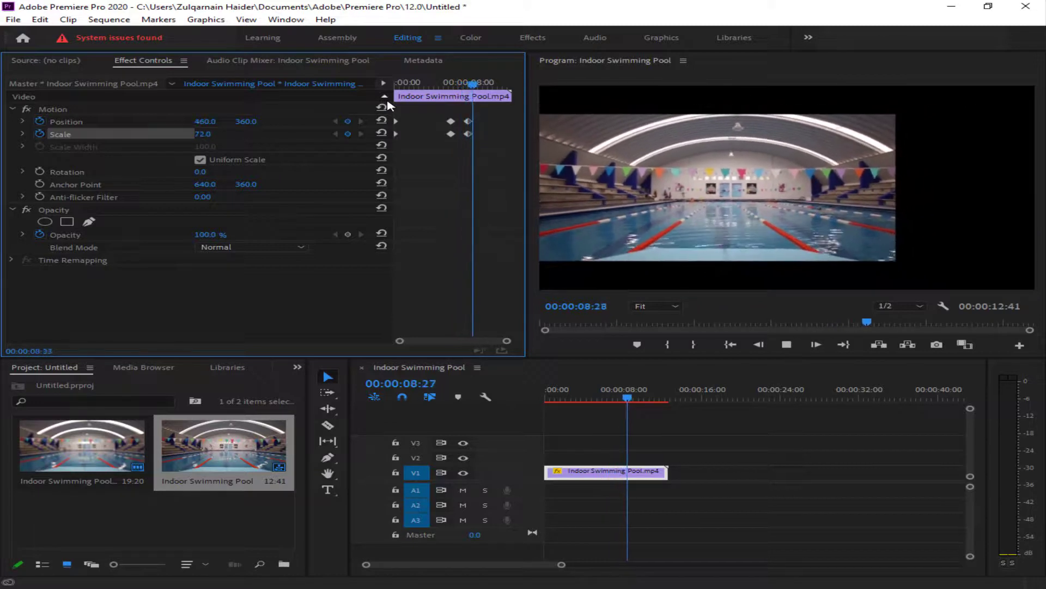
key("space")
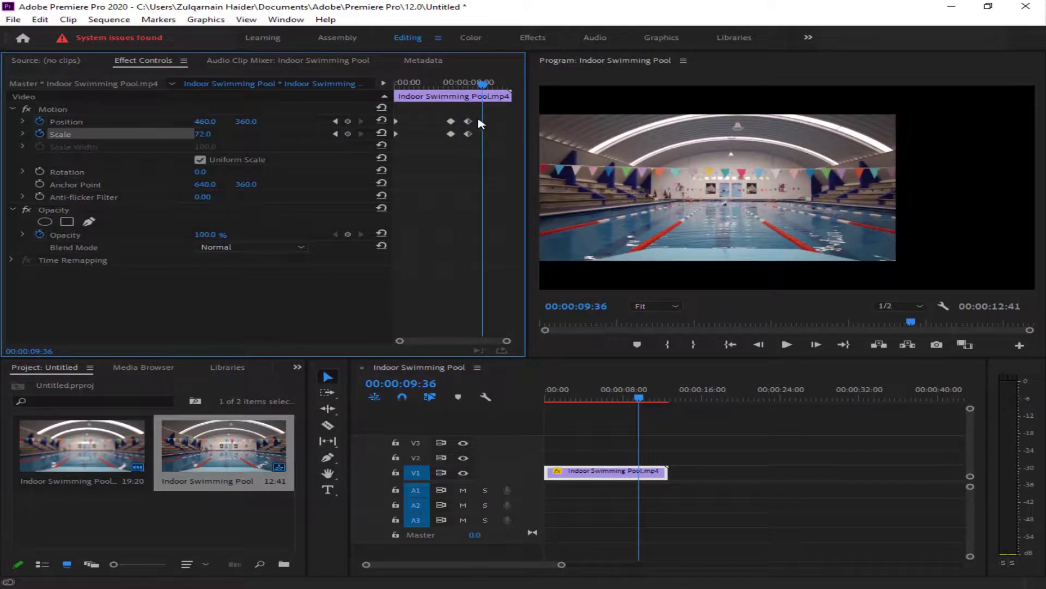
mouse_move(479, 116)
left_mouse_down()
mouse_move(462, 141)
mouse_move(473, 137)
left_mouse_up()
mouse_move(483, 86)
left_mouse_down()
mouse_move(514, 93)
mouse_move(420, 95)
left_mouse_up()
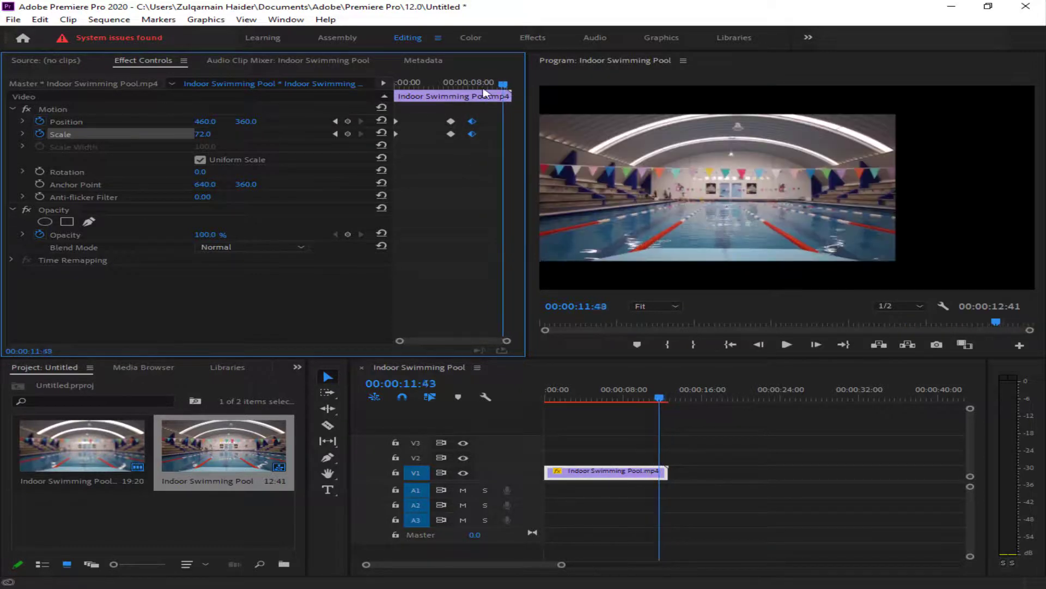
Apply Ease In temporal interpolation to all Scale and Position keyframes, then return the playhead to the start.
left_click(422, 86)
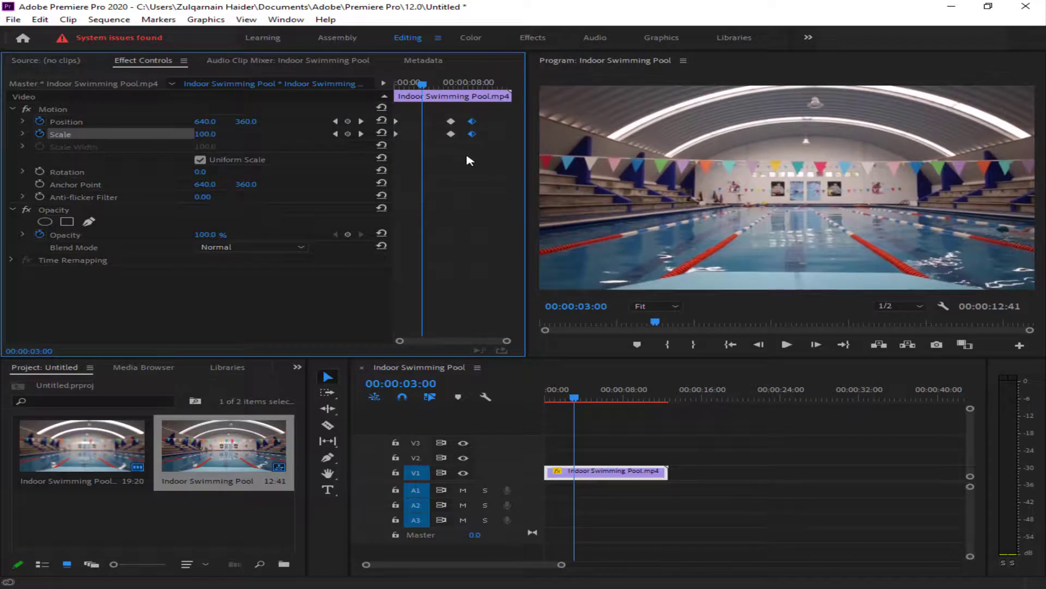
left_click_drag(383, 119, 385, 120)
right_click(448, 122)
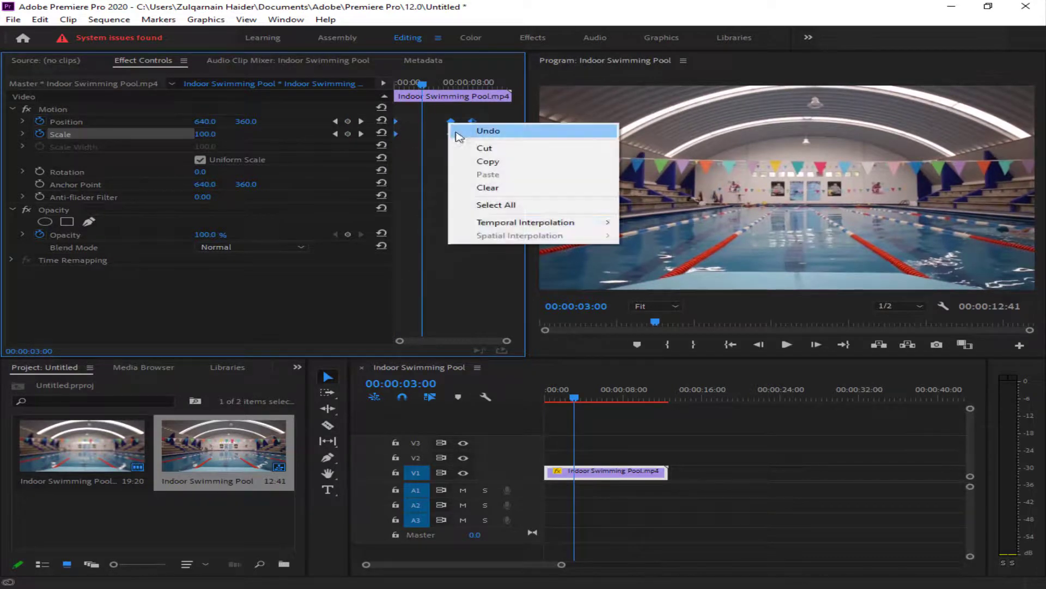
mouse_move(518, 229)
left_click(658, 292)
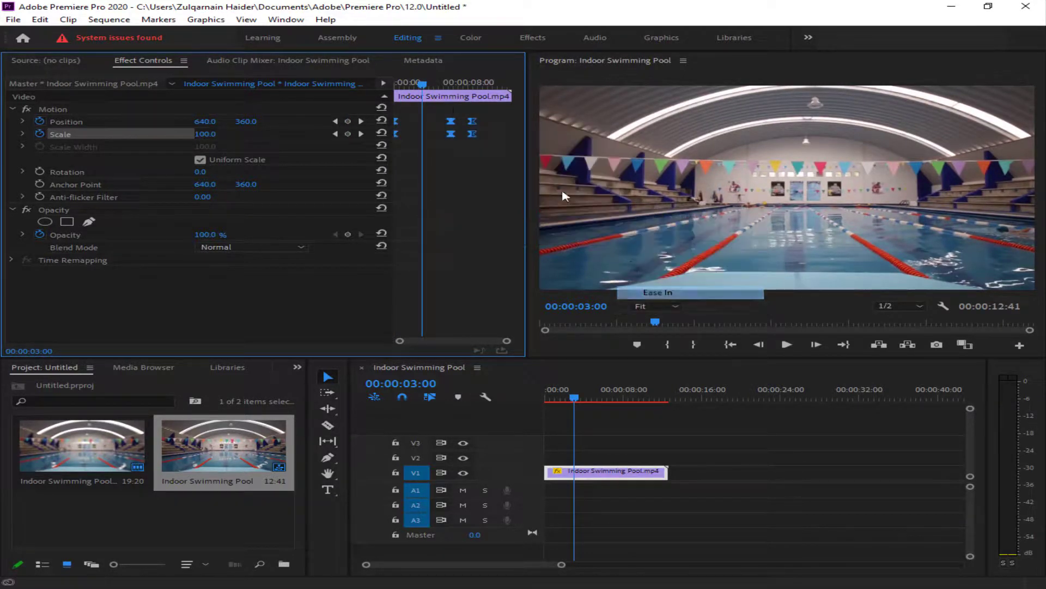
left_click(407, 86)
left_click_drag(410, 93, 395, 89)
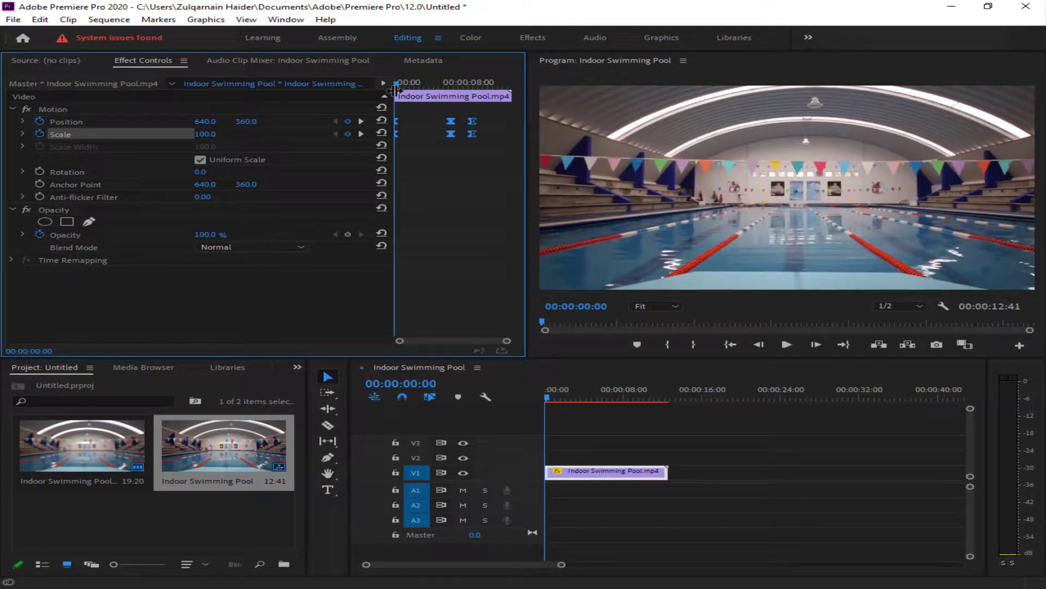
key("space")
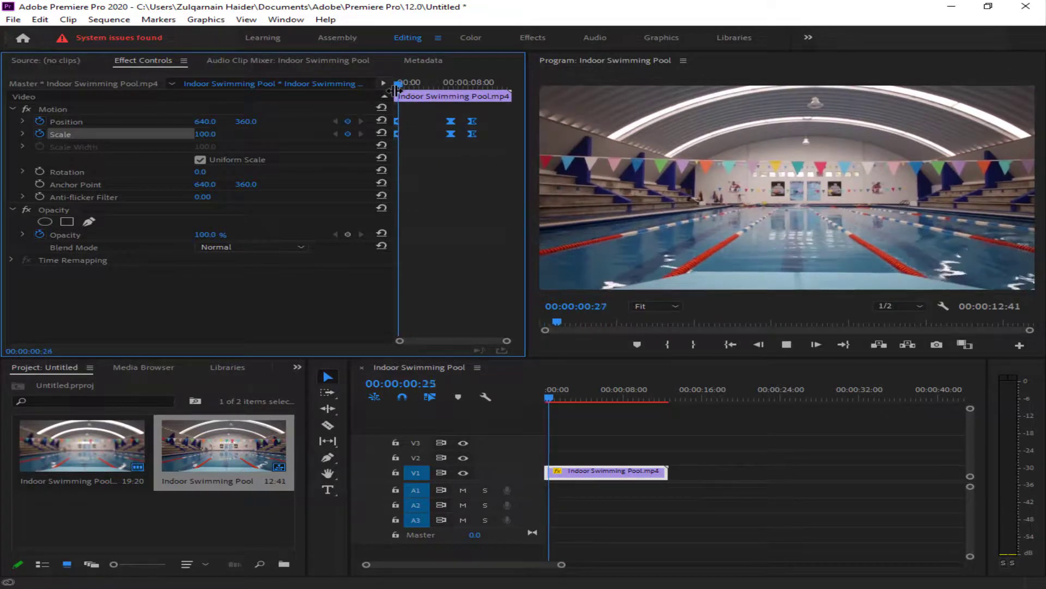